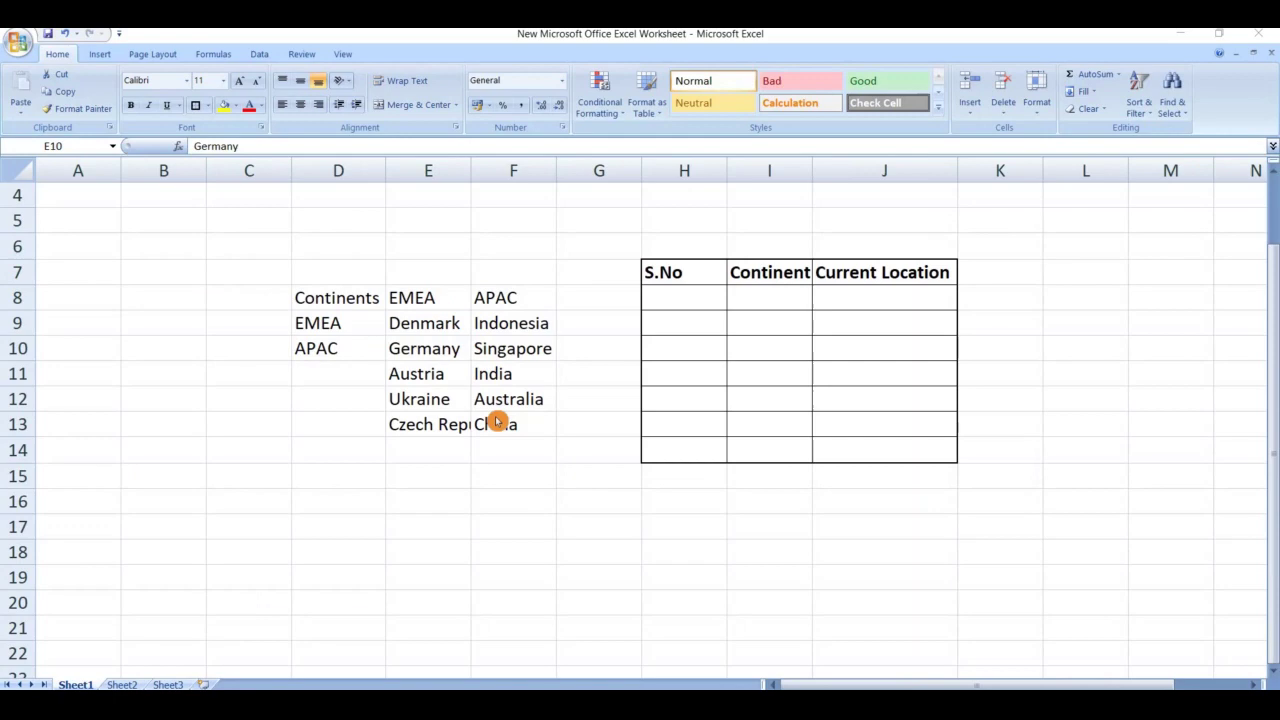
Name the EMEA countries Denmark through Czech Rep (E9:E13) as the range EMEA.
key(ctrl+shift+Down)
click(432, 322)
drag(443, 397, 442, 417)
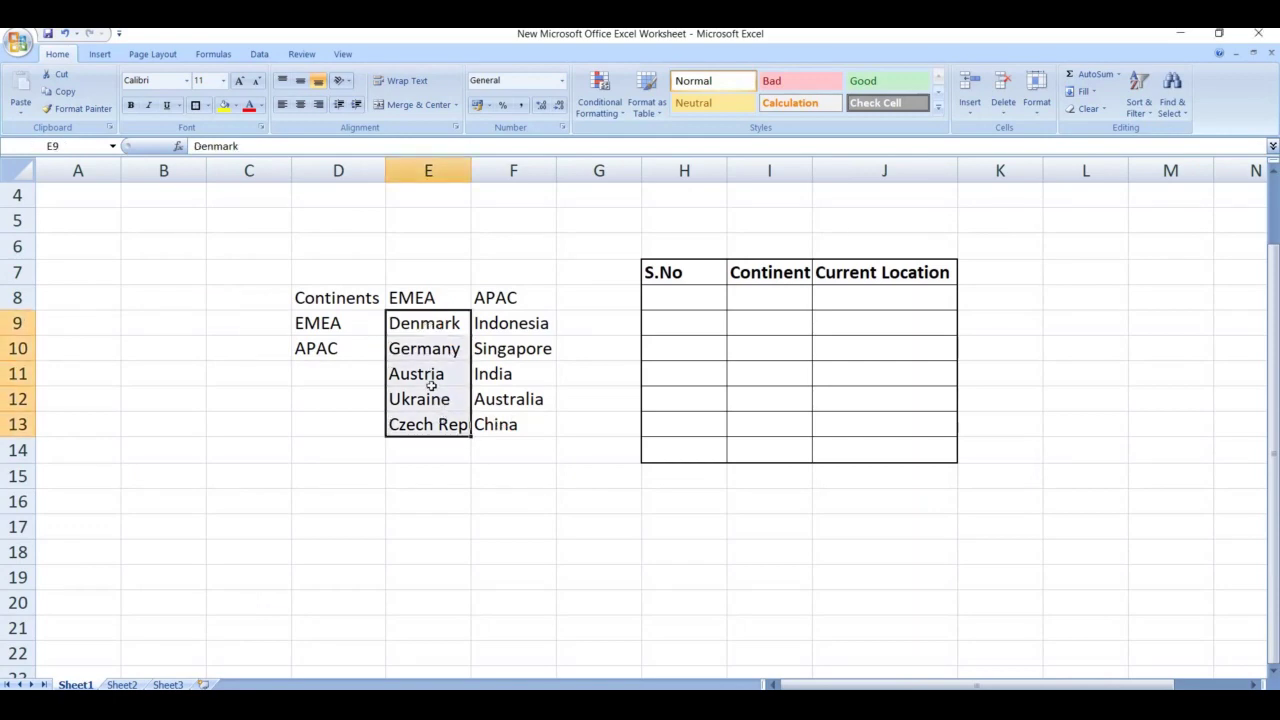
right_click(434, 388)
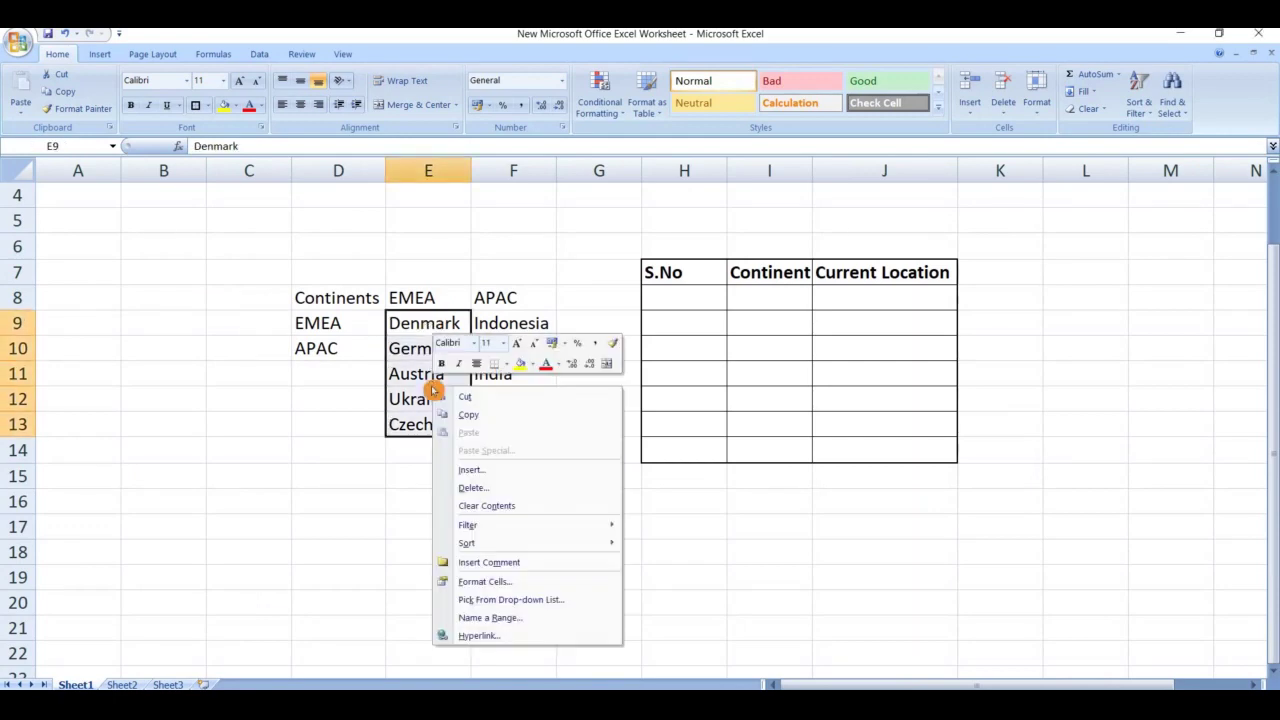
click(505, 617)
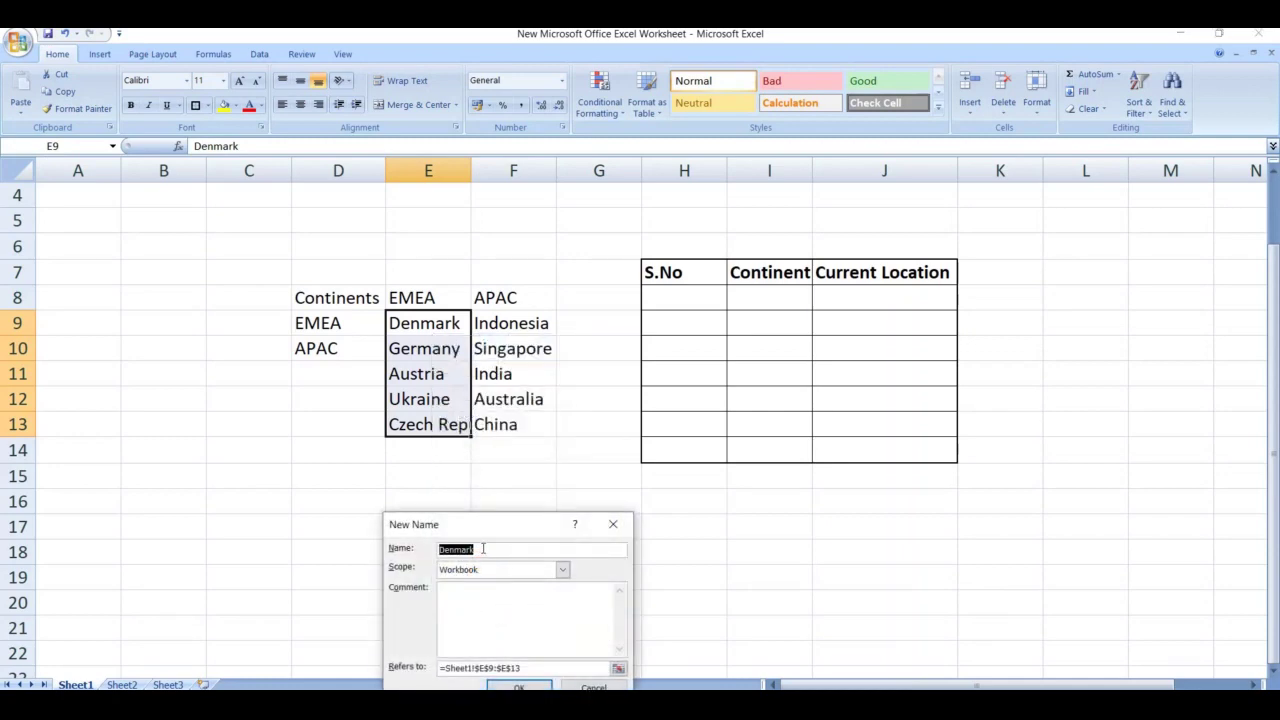
text(EMEA)
click(507, 688)
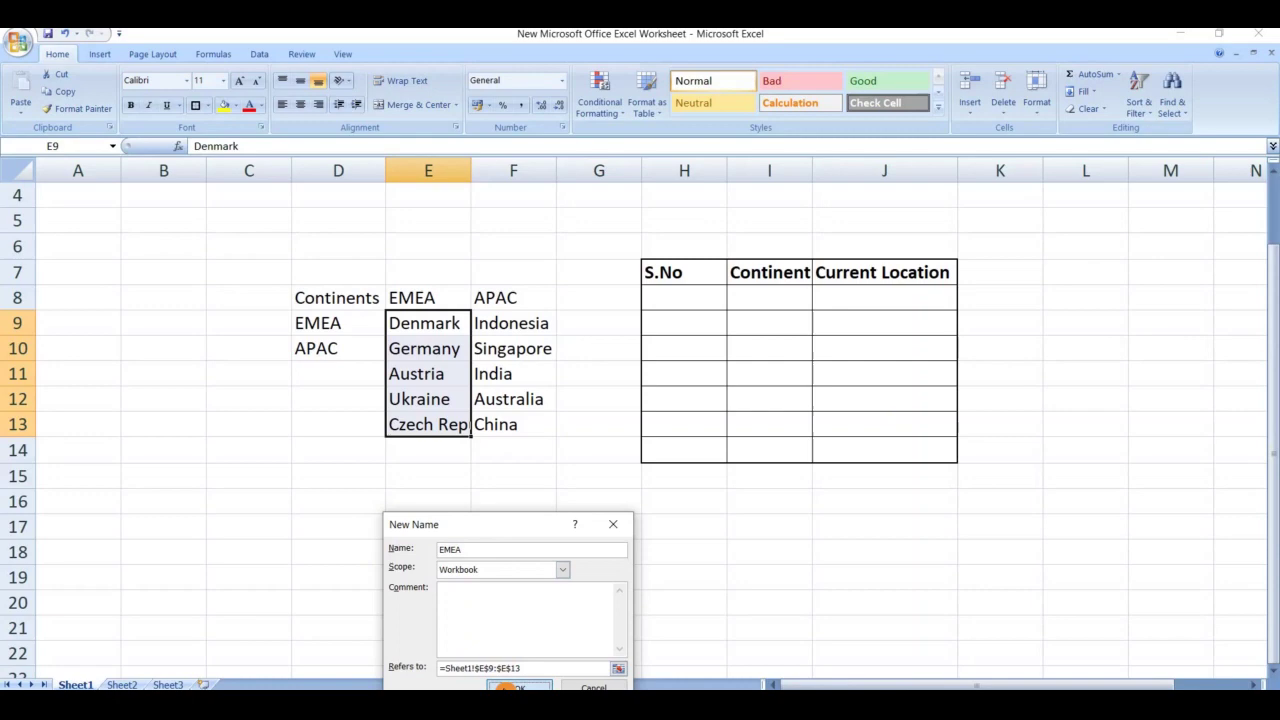
click(482, 487)
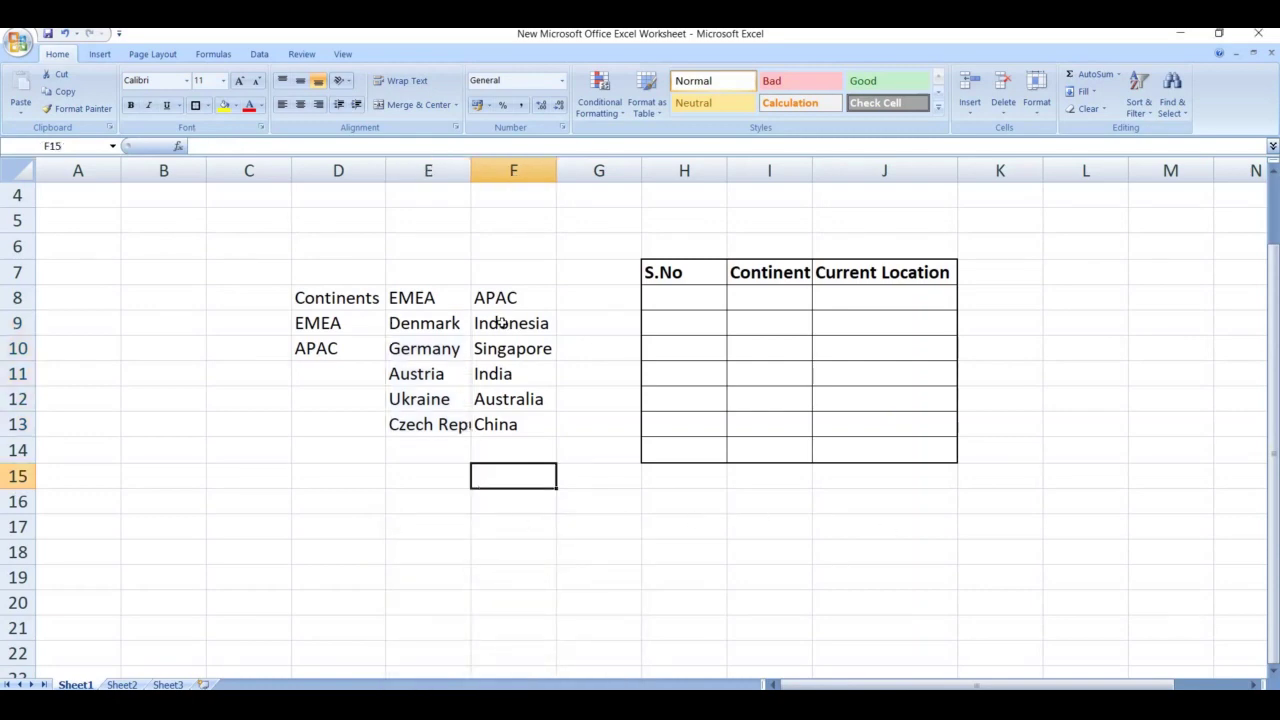
Name the APAC countries Indonesia through China (F9:F13) as the range APAC.
drag(501, 321, 510, 422)
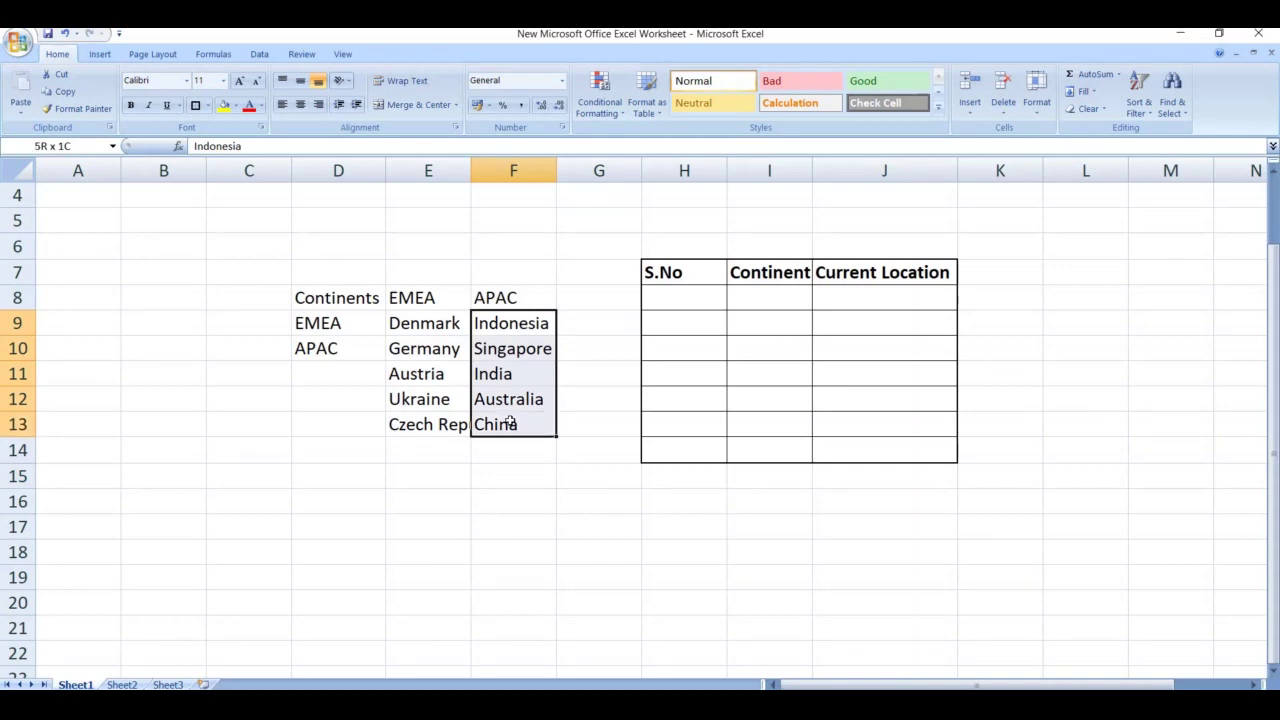
right_click(511, 423)
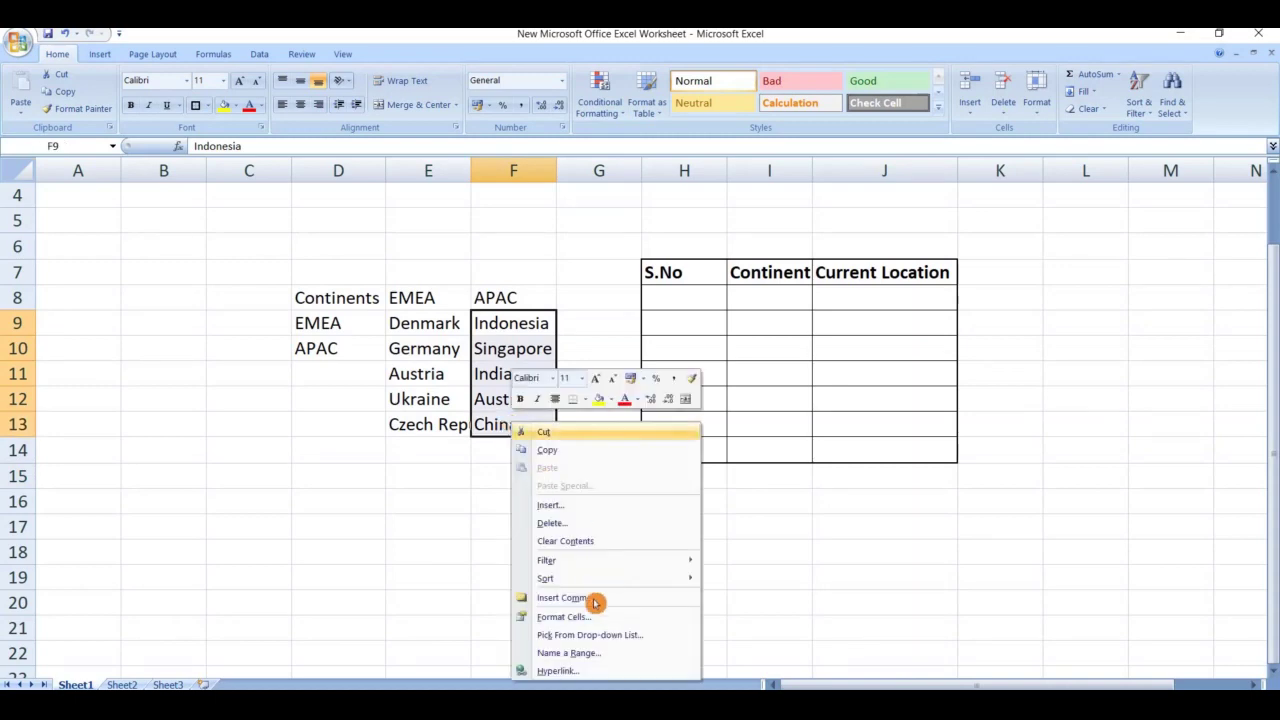
click(569, 652)
text(A)
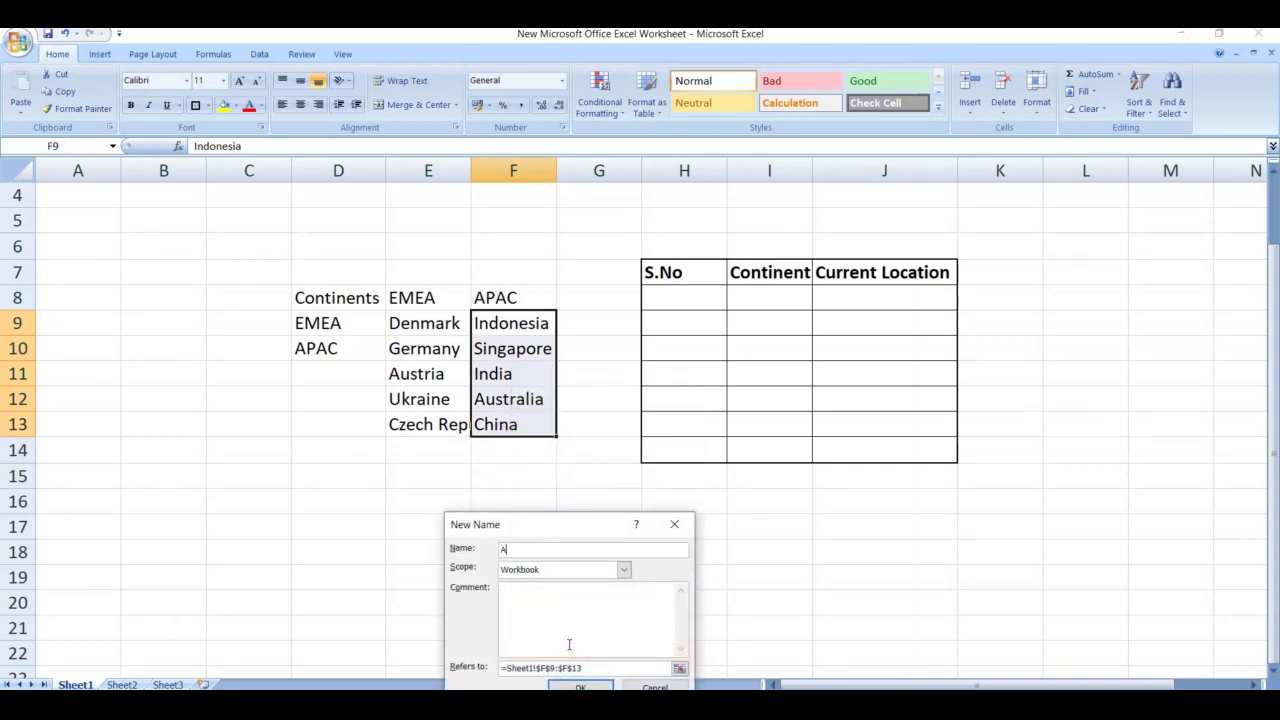
text(PAC)
click(583, 688)
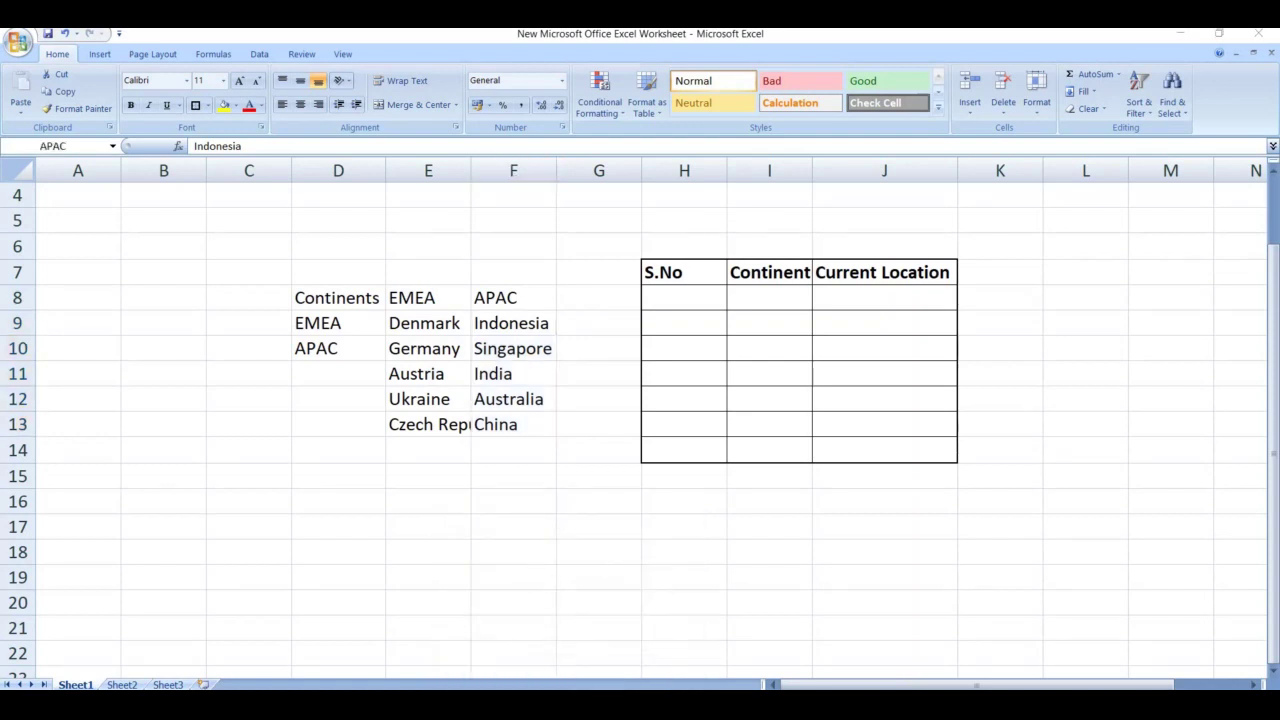
Reselect both country lists to confirm the EMEA and APAC names.
click(426, 321)
drag(426, 323, 433, 414)
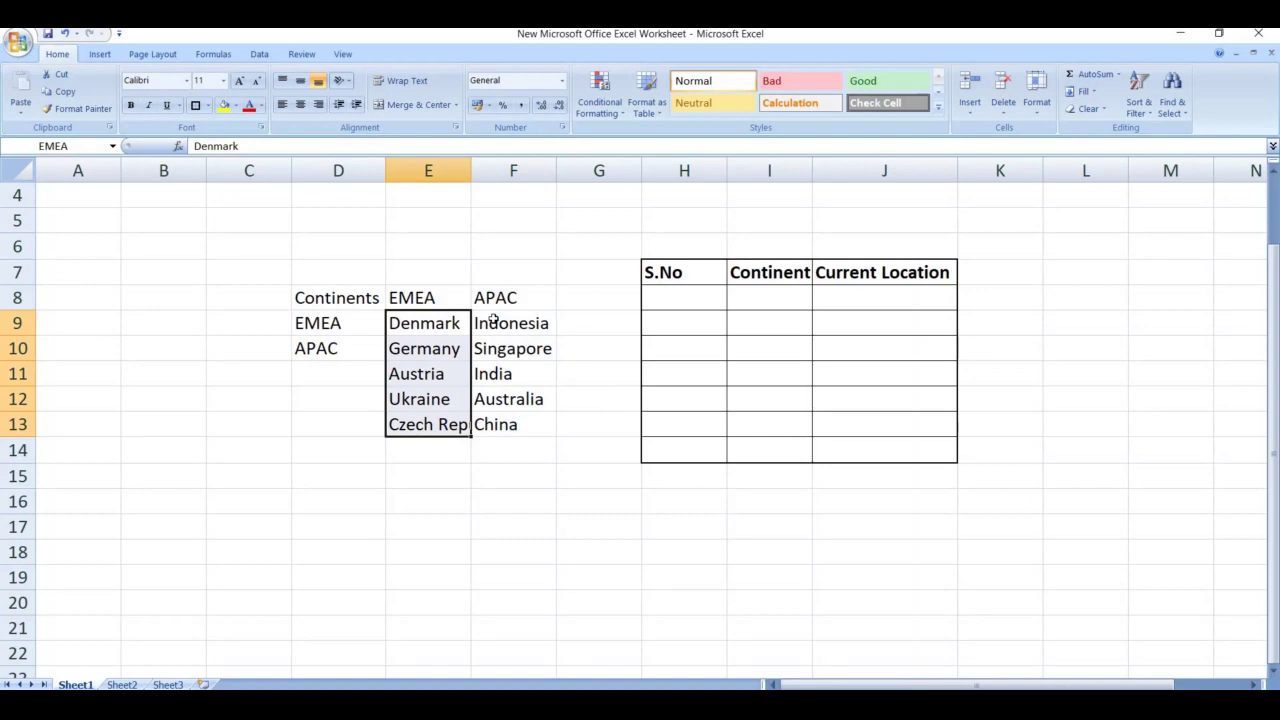
drag(492, 318, 497, 427)
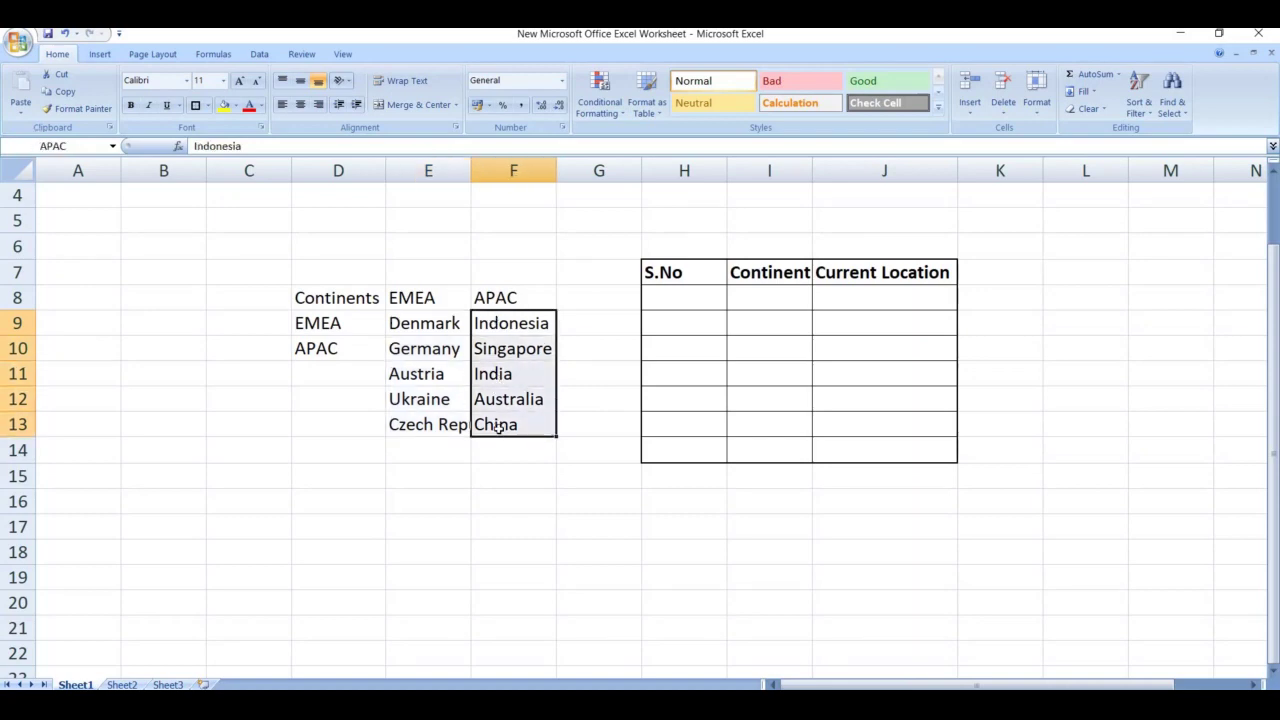
click(327, 552)
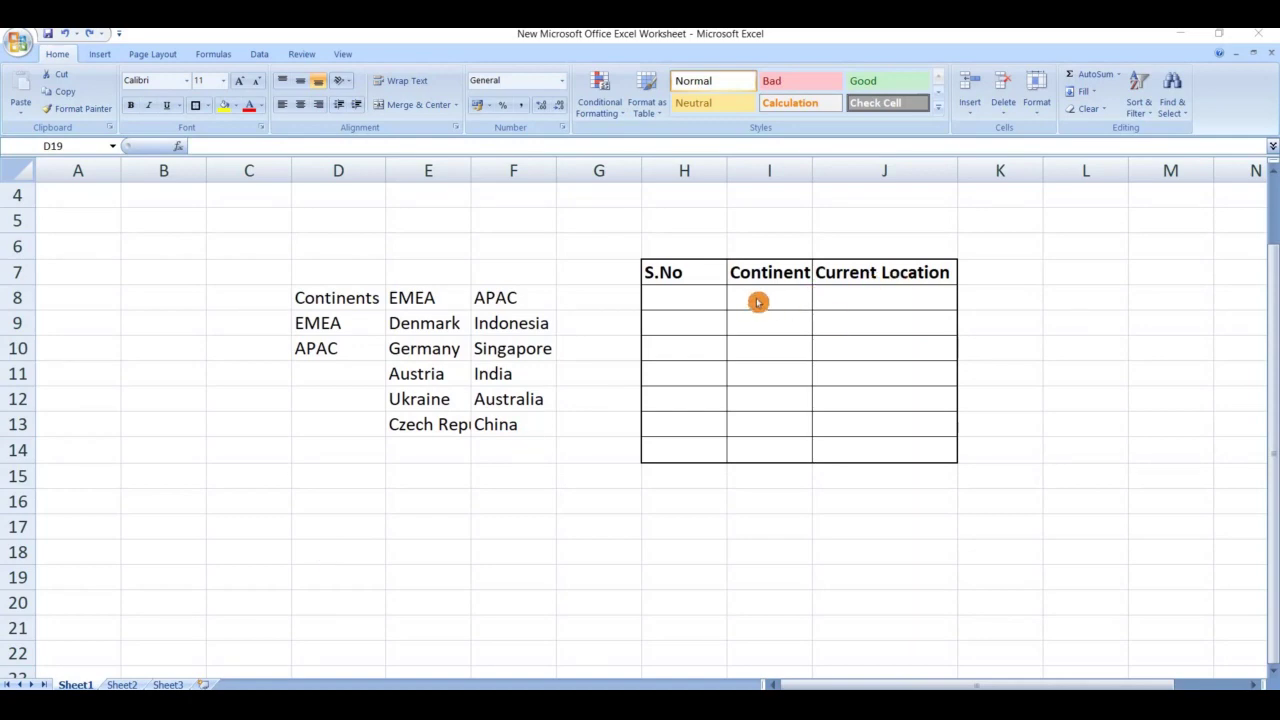
Give I8:I14 list validation with source =$D$9:$D$10, offering EMEA and APAC.
drag(772, 296, 755, 441)
click(262, 54)
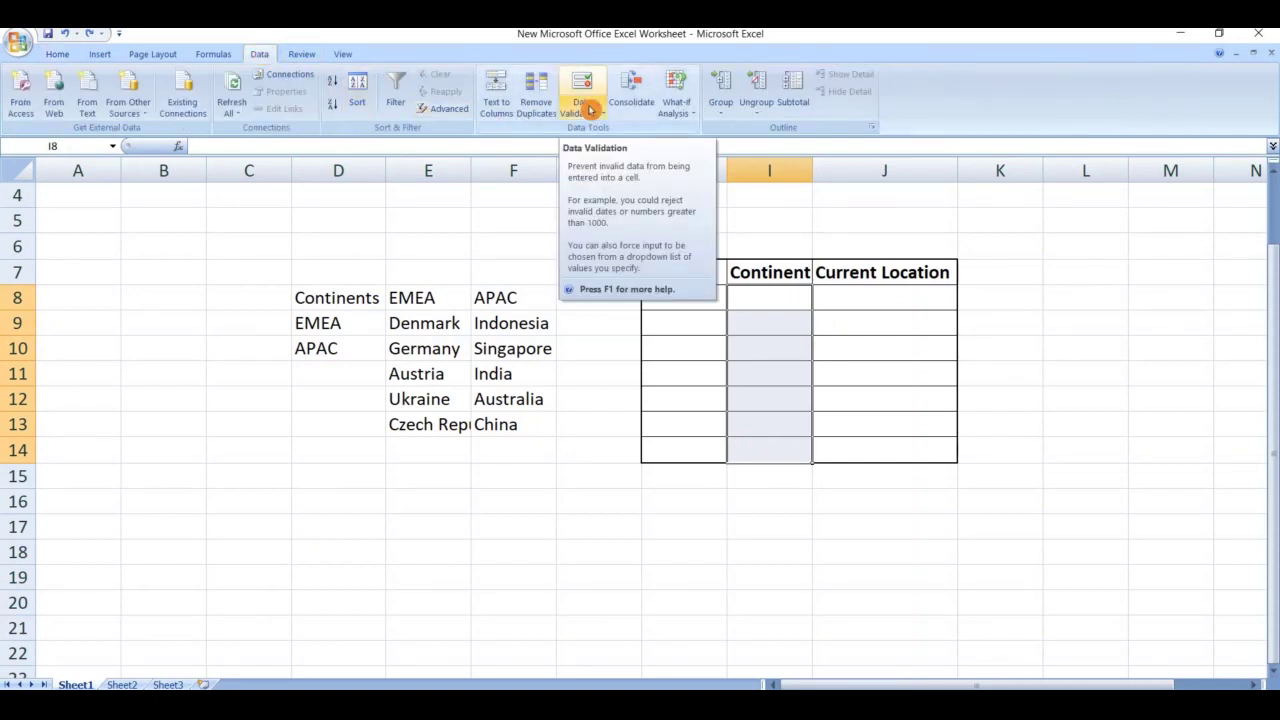
click(590, 110)
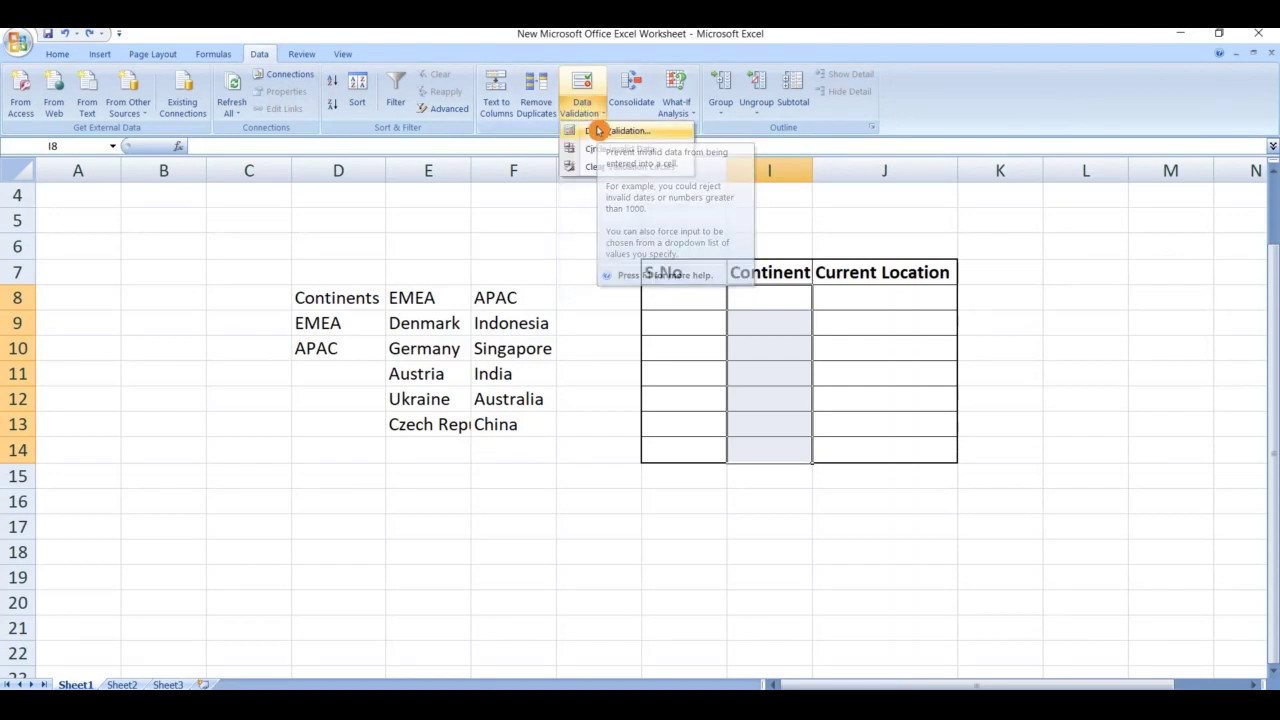
click(598, 130)
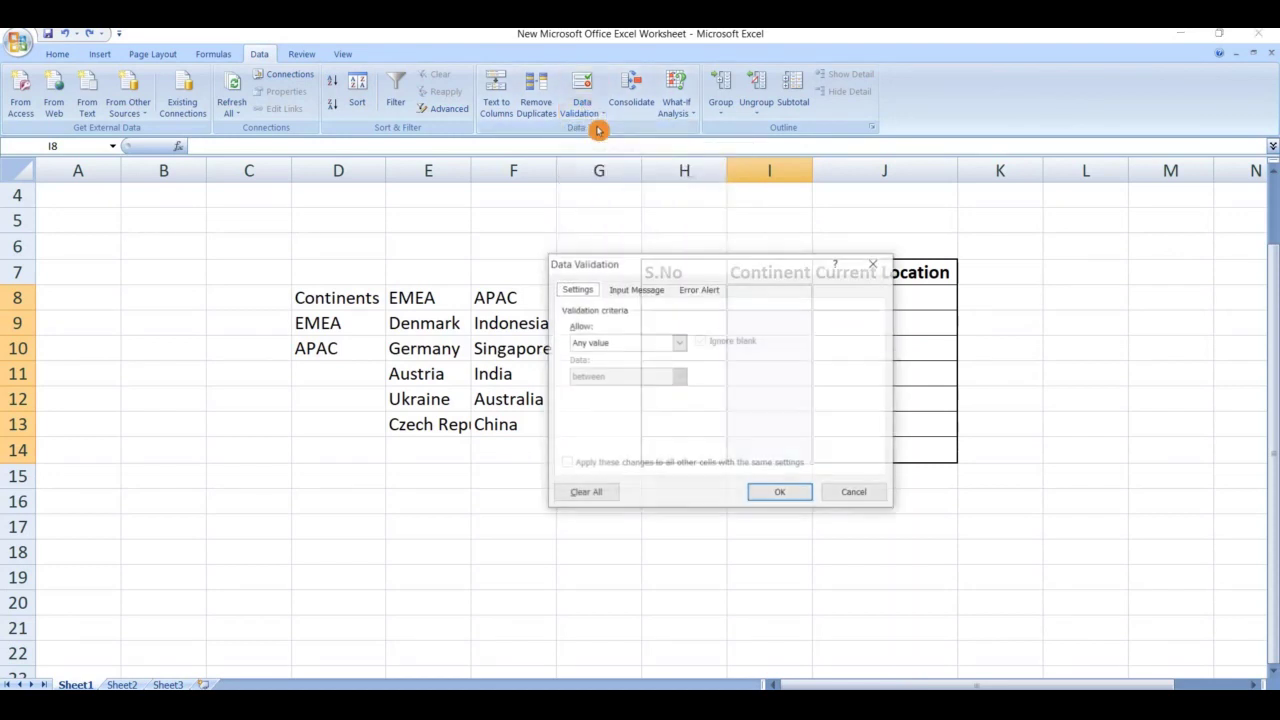
click(679, 342)
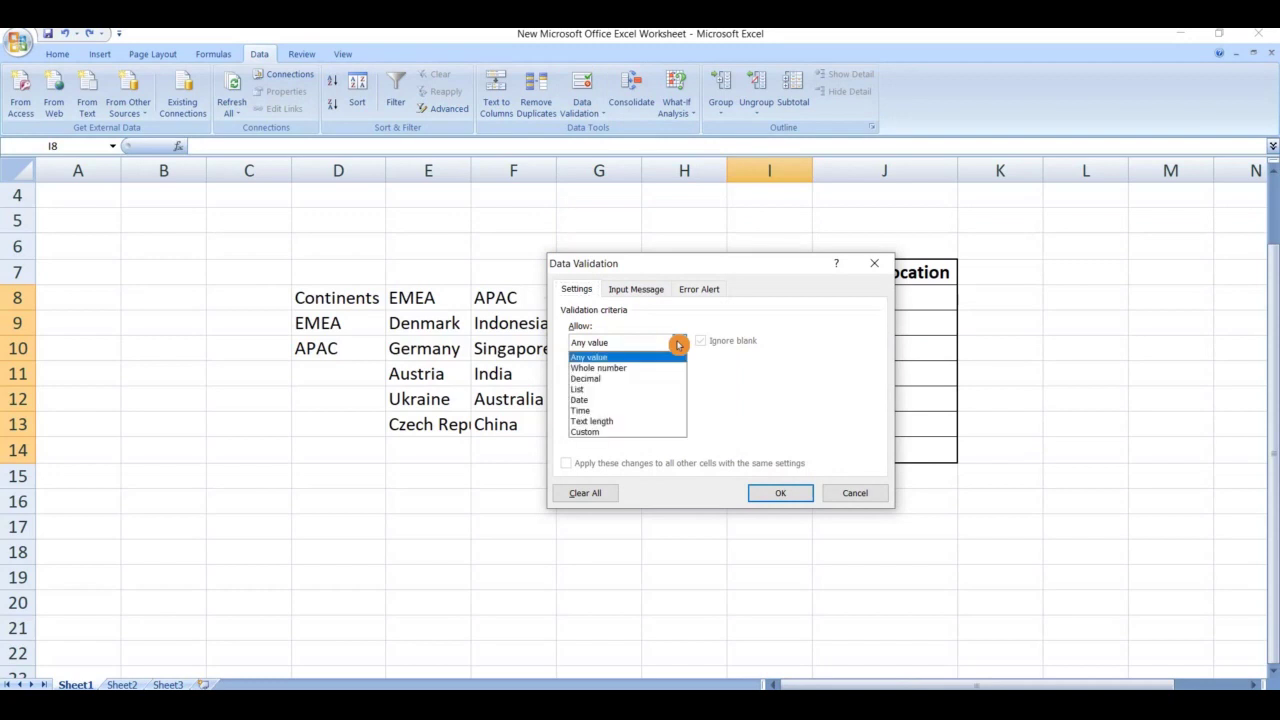
click(600, 390)
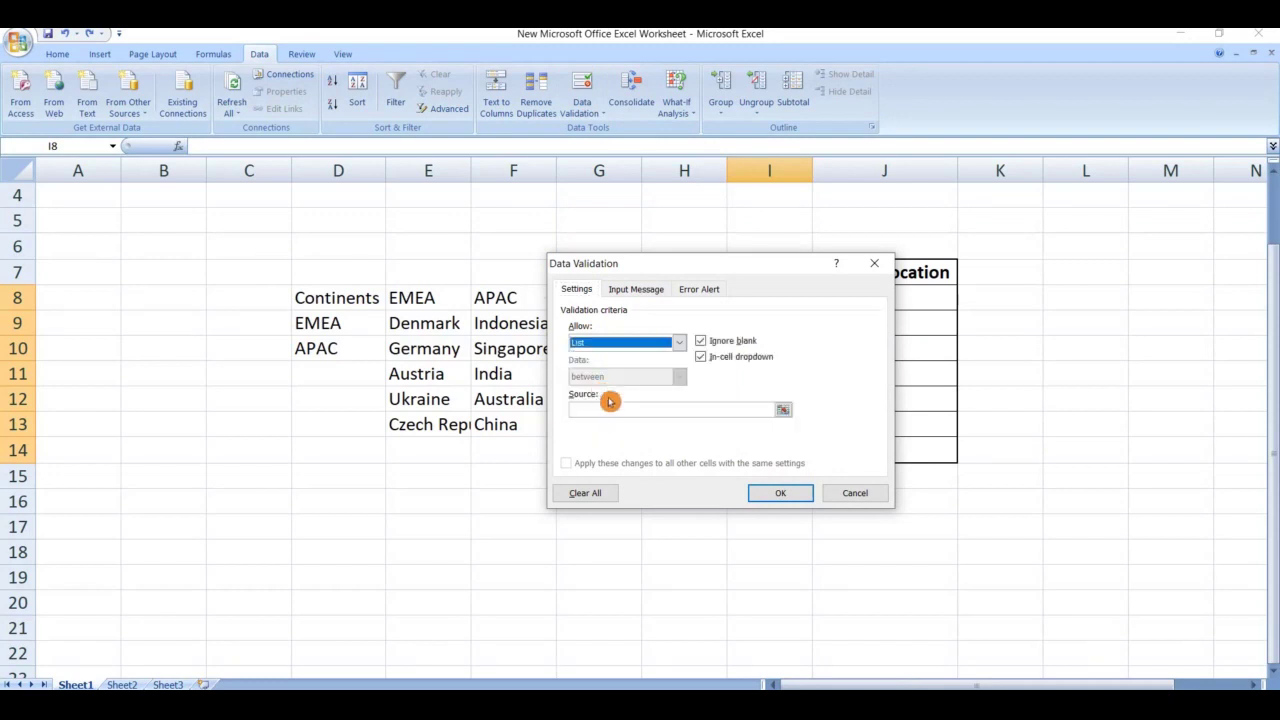
click(785, 412)
drag(328, 323, 330, 348)
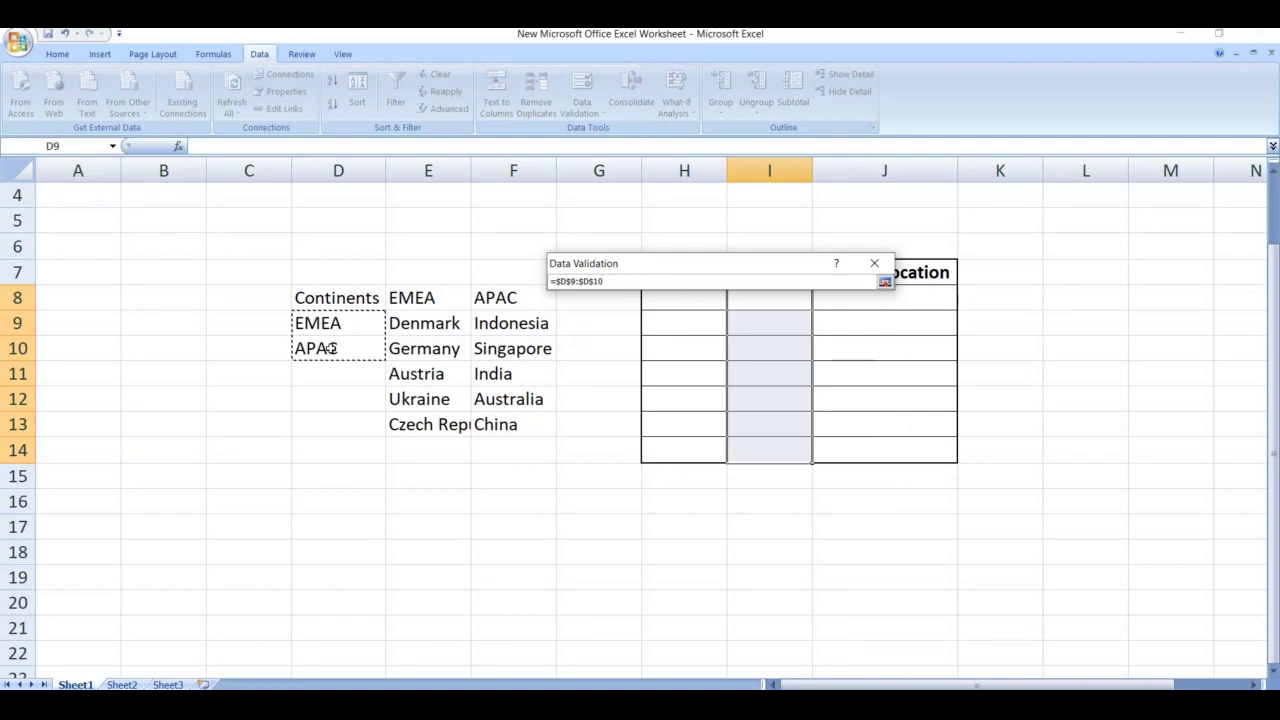
key(Return)
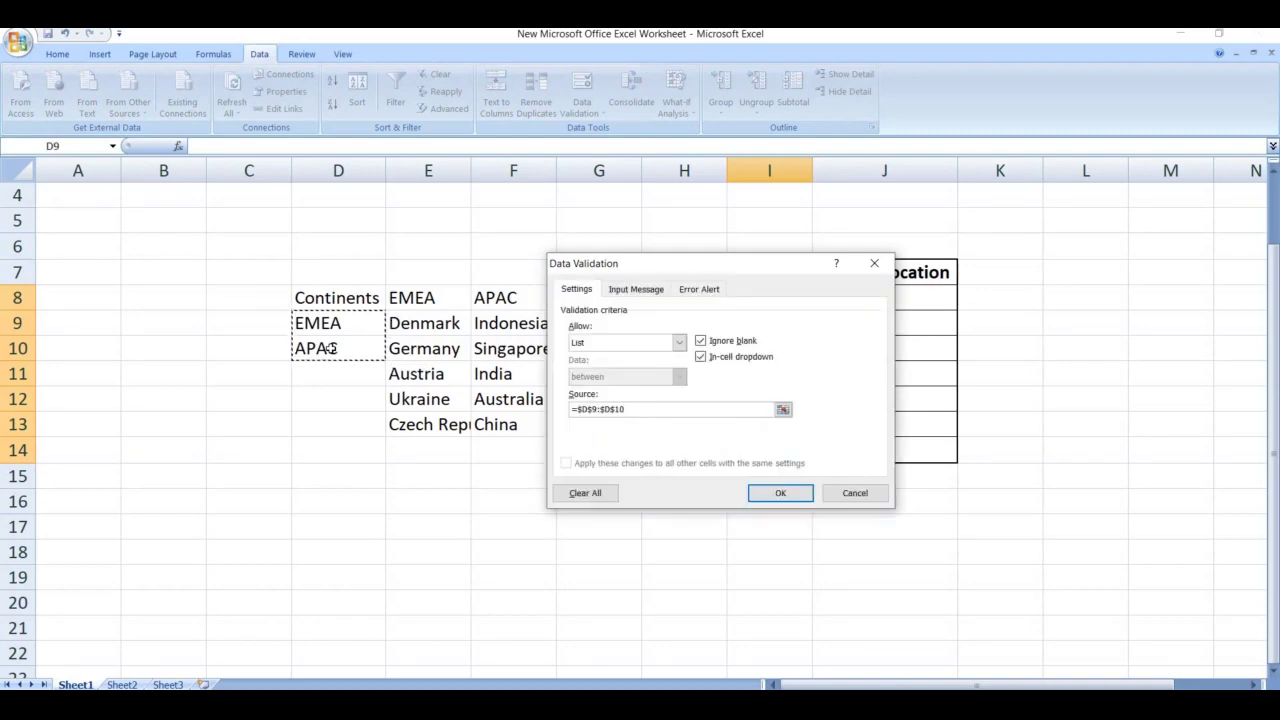
click(776, 491)
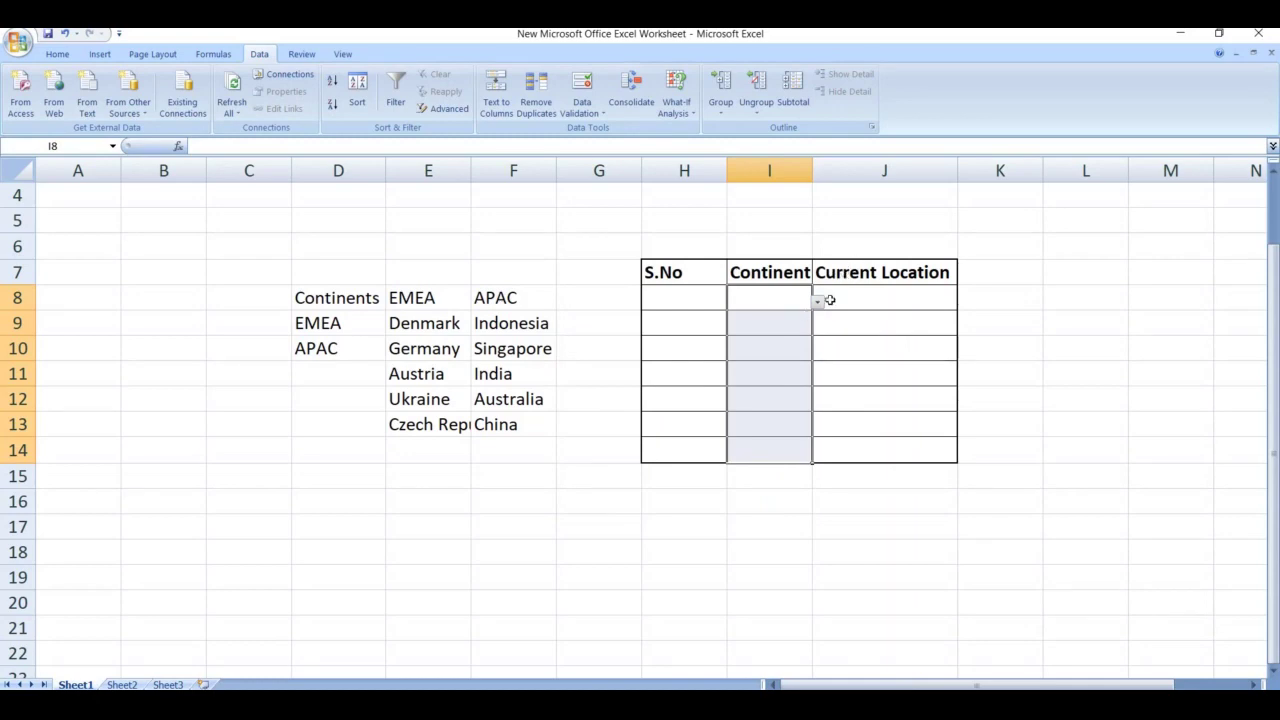
Choose EMEA from cell I8's continent drop-down.
click(817, 306)
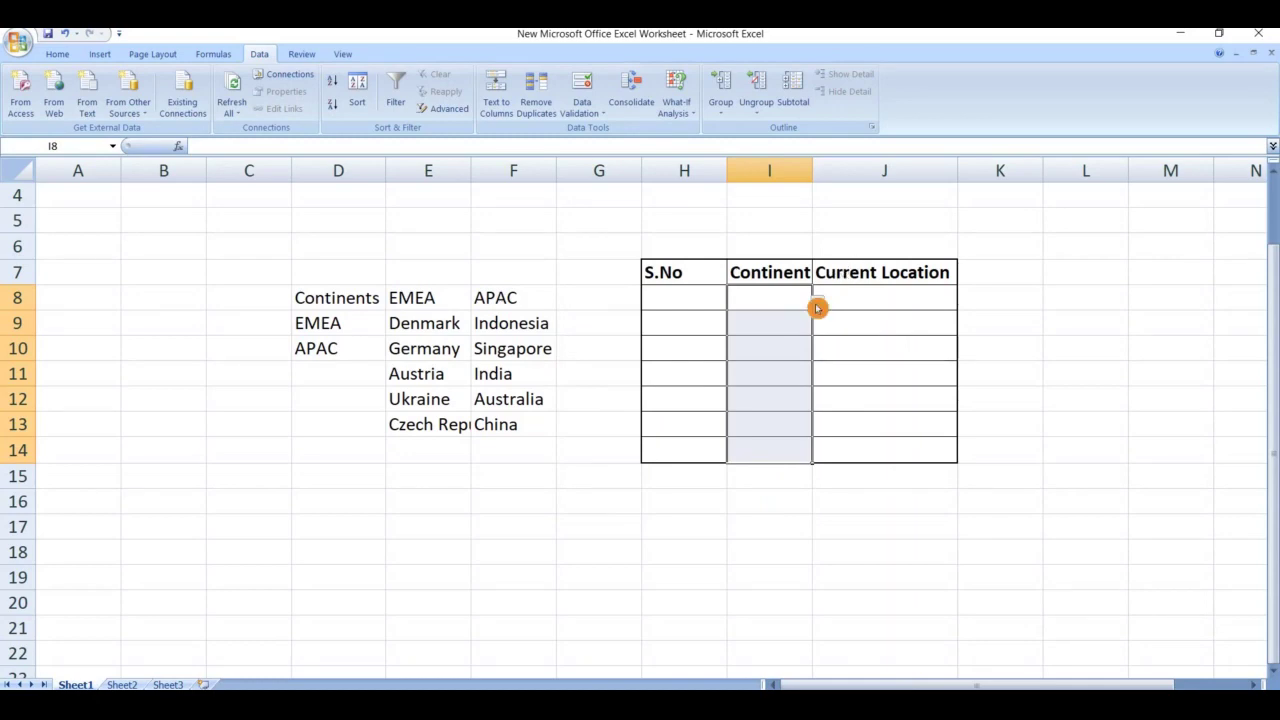
click(865, 358)
click(552, 484)
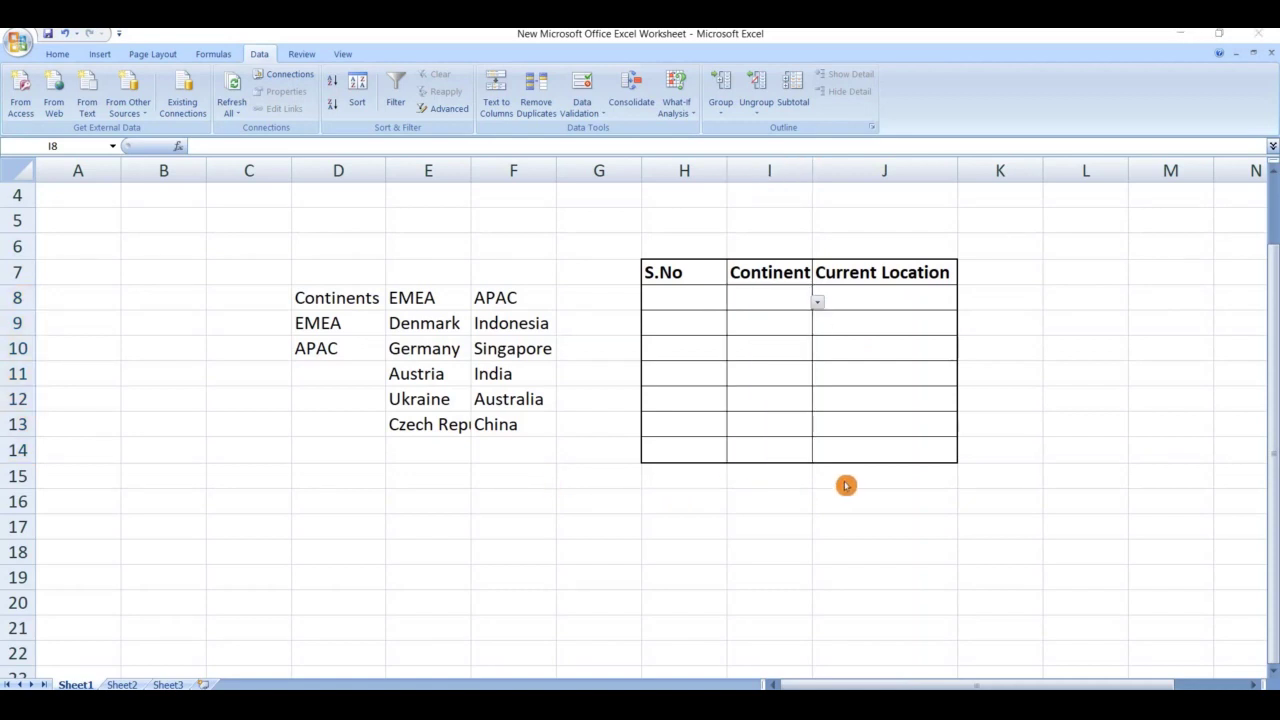
click(818, 301)
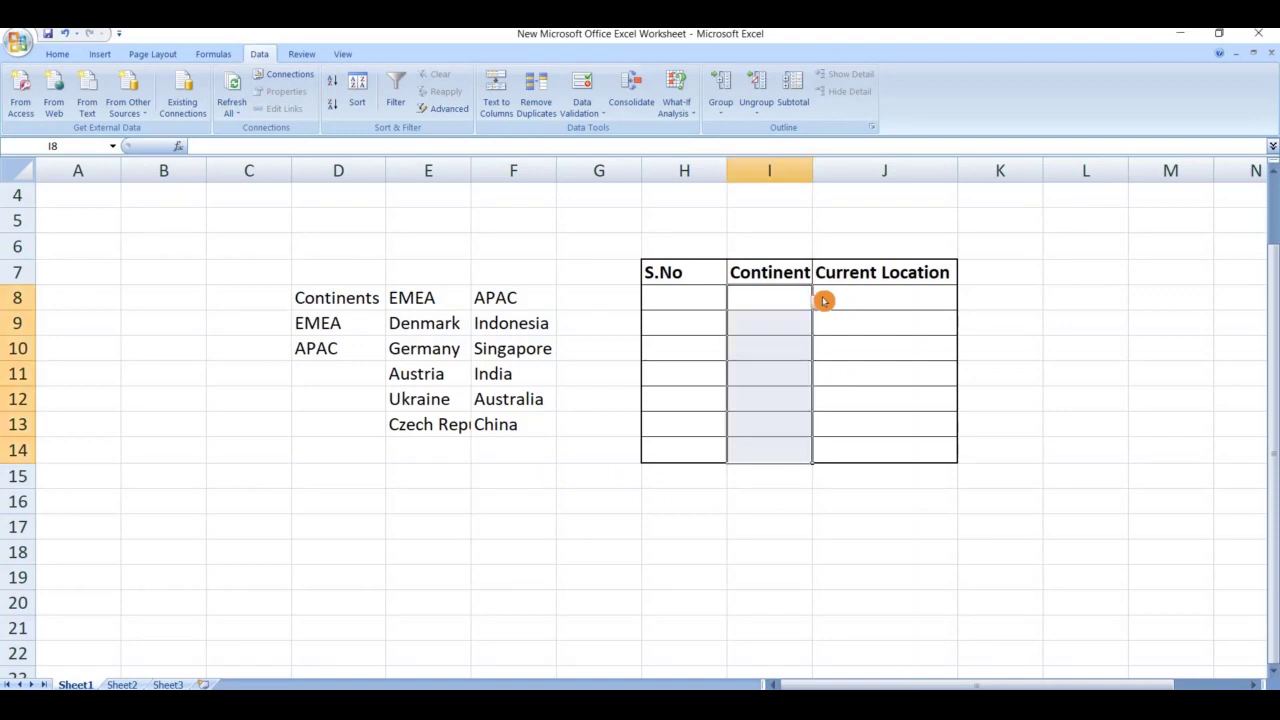
click(818, 301)
click(745, 320)
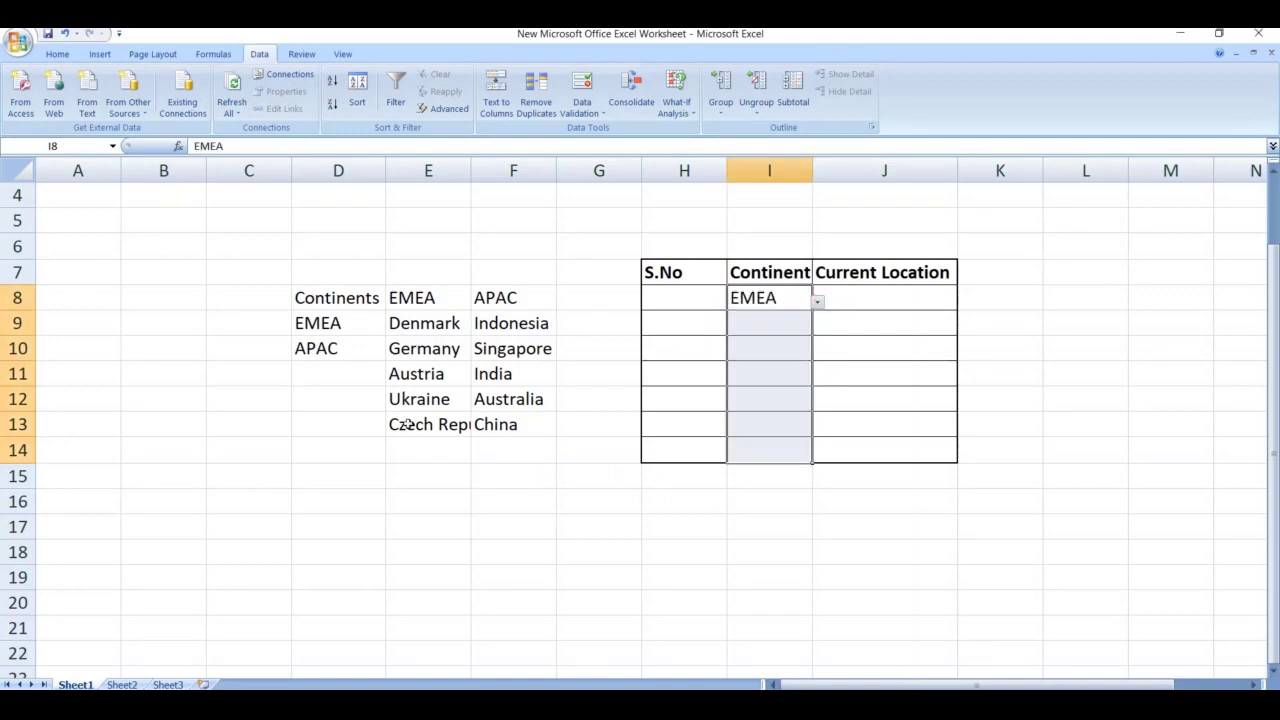
Switch I8 to APAC and select the Current Location cell J8.
click(818, 303)
click(766, 340)
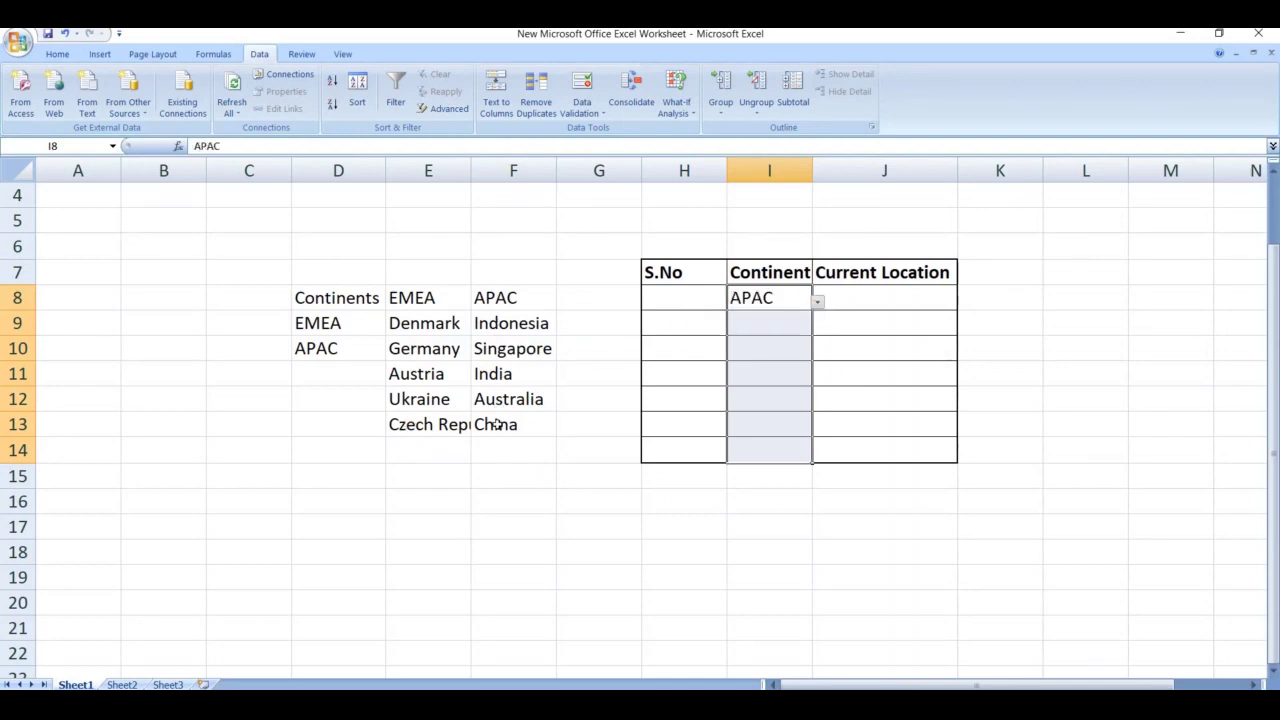
click(820, 304)
click(822, 305)
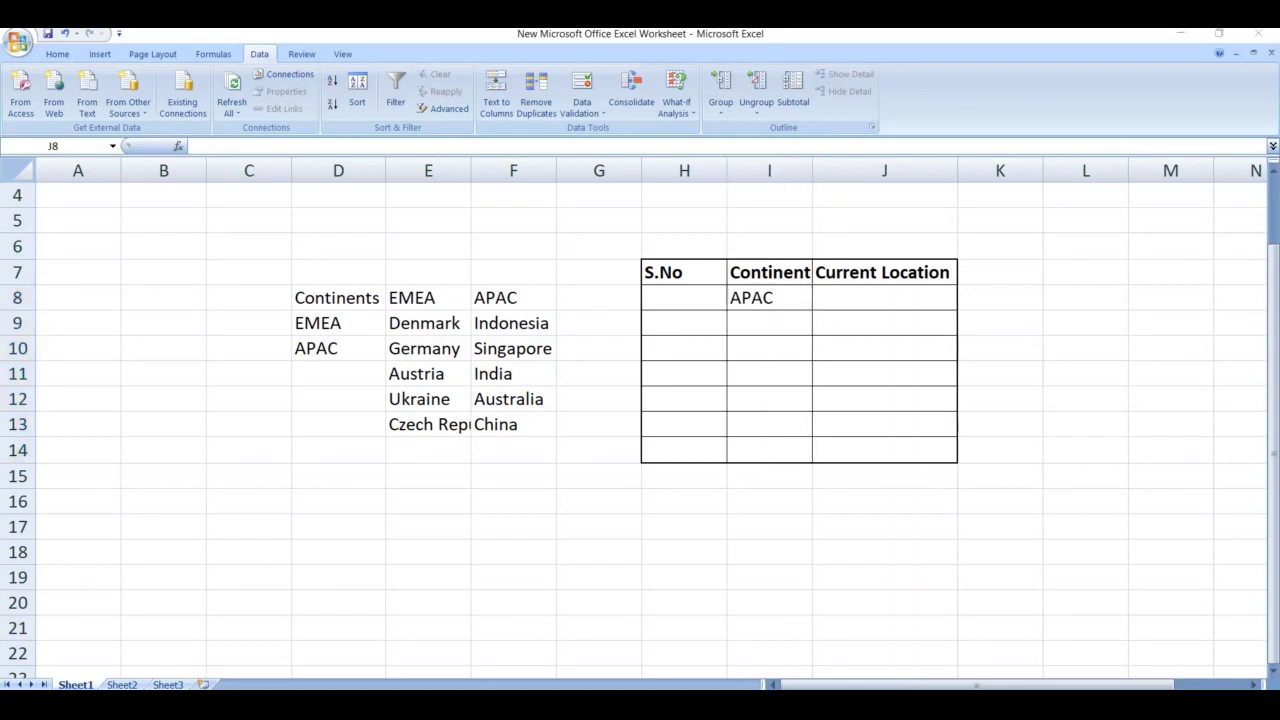
click(868, 297)
Set the Current Location cells J8:J14 to allow a List in Data Validation.
drag(868, 297, 860, 450)
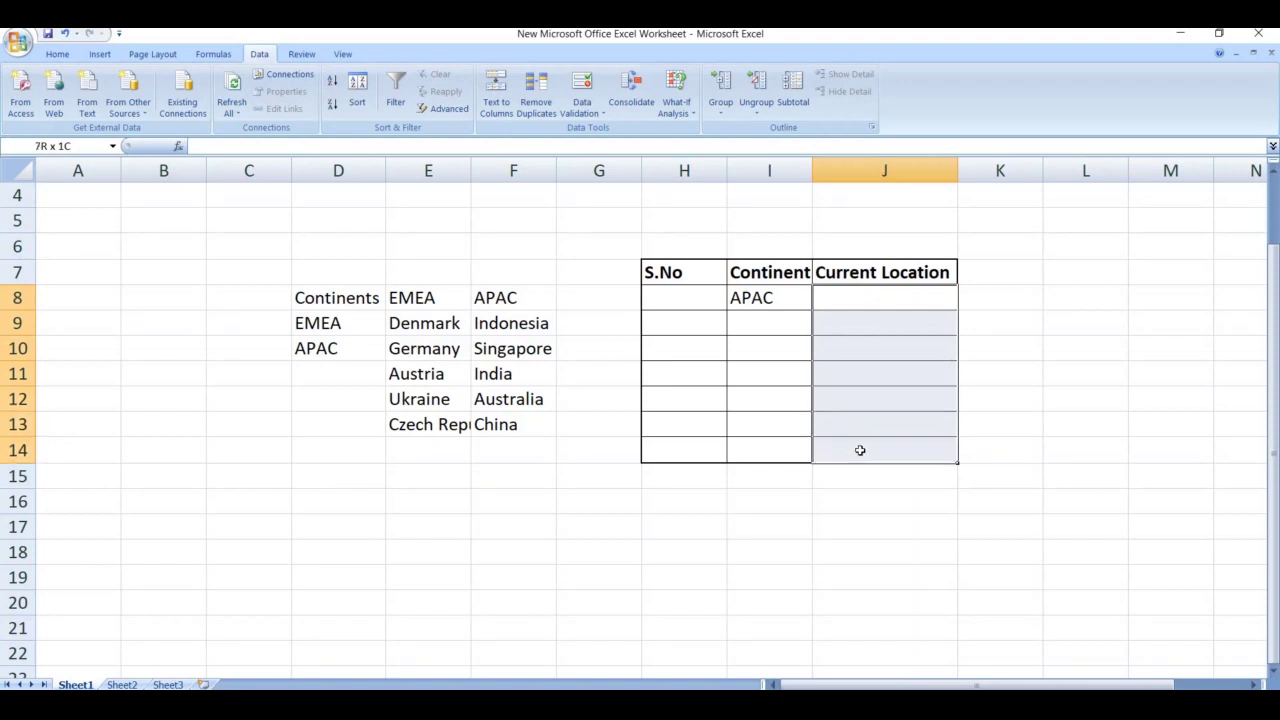
click(260, 53)
click(594, 113)
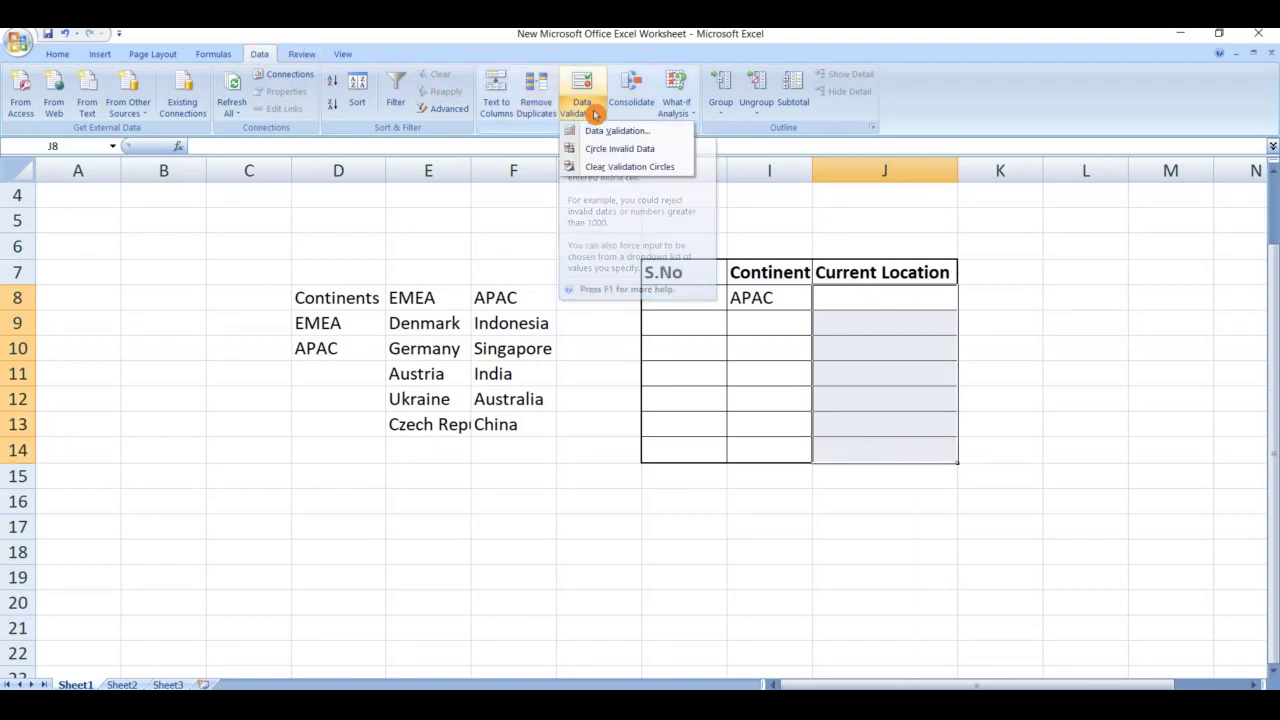
click(617, 131)
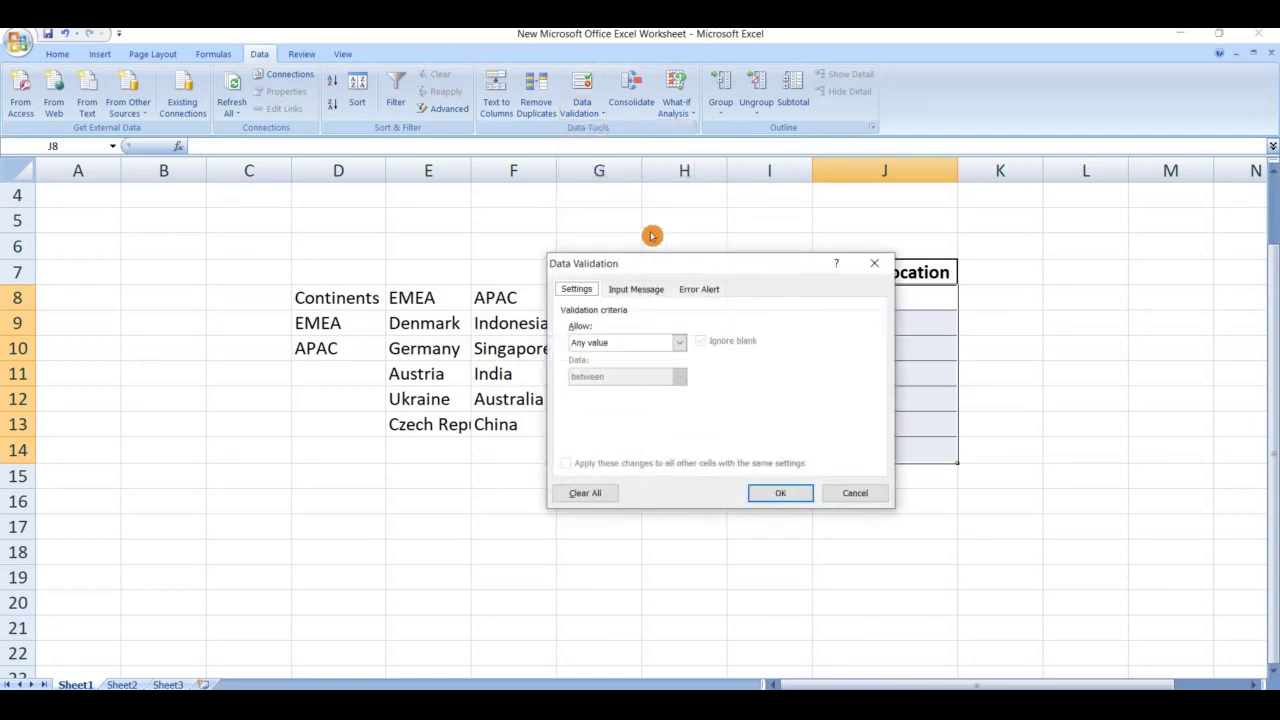
click(680, 343)
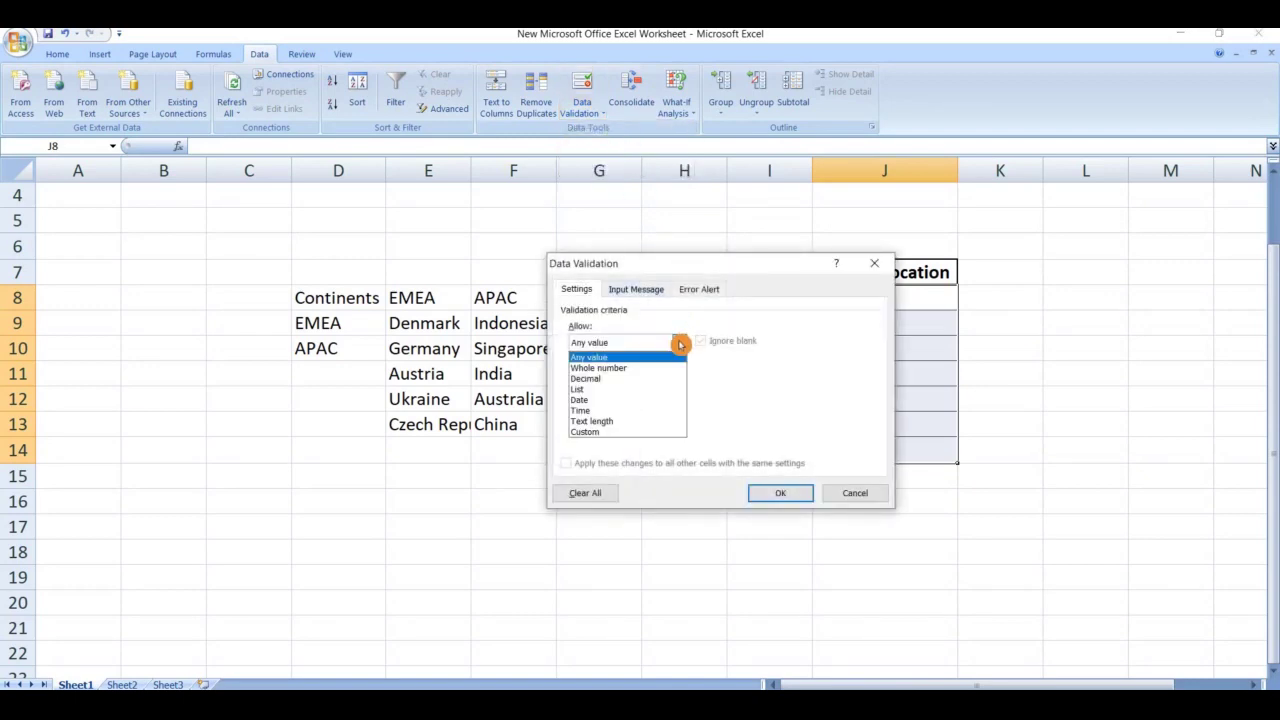
click(635, 389)
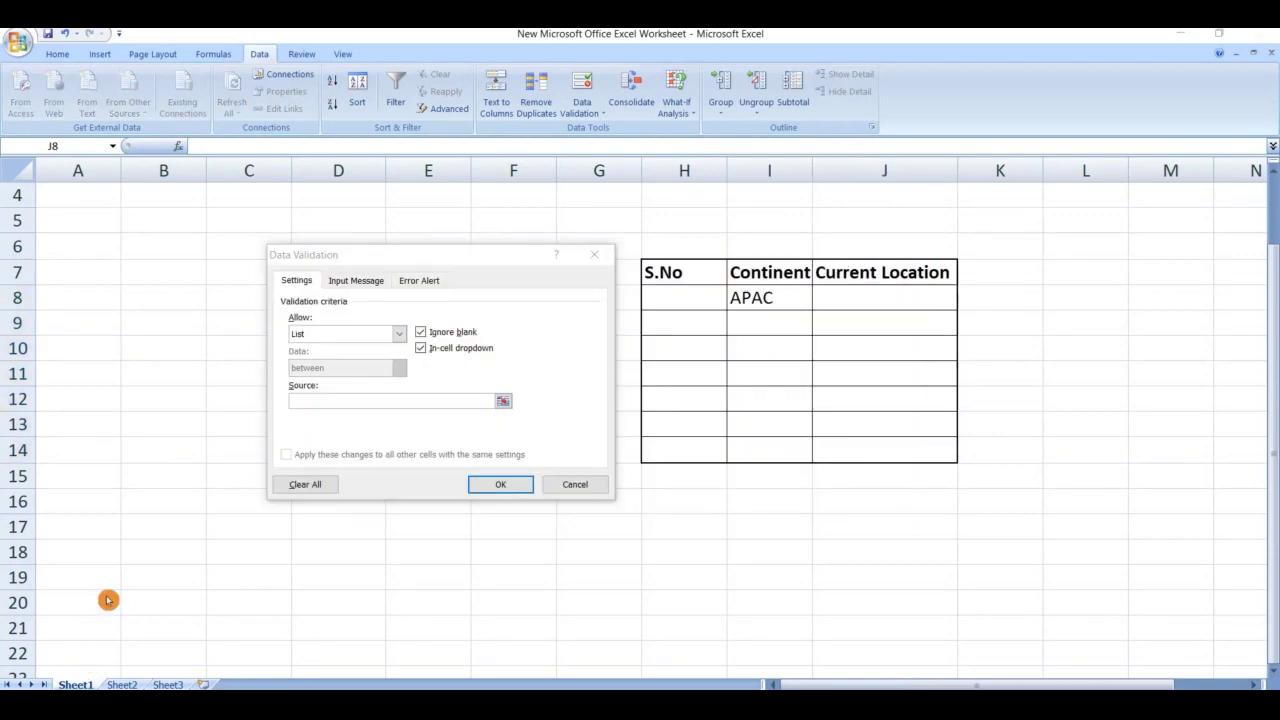
Enter the list source =indirect(I8) with a fully relative reference and confirm.
click(337, 399)
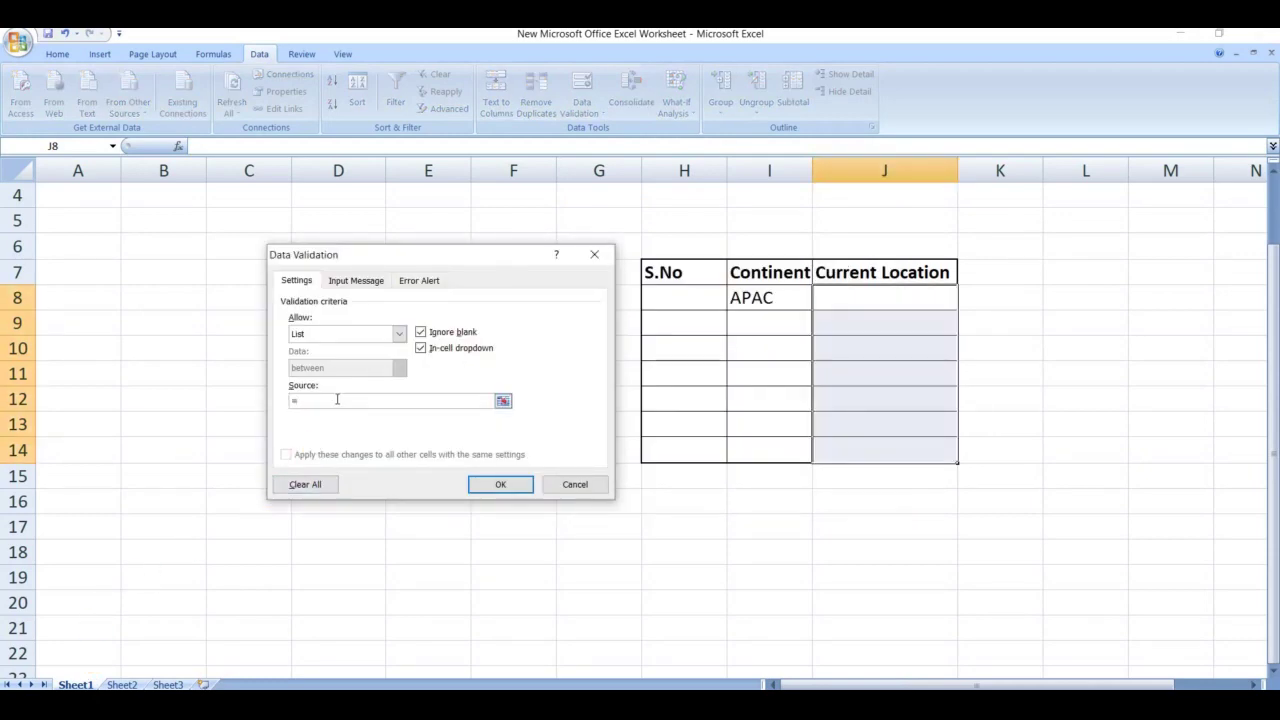
text(=indirect()
click(742, 300)
click(331, 400)
click(340, 400)
key(BackSpace)
key(Left)
key(BackSpace)
key(Return)
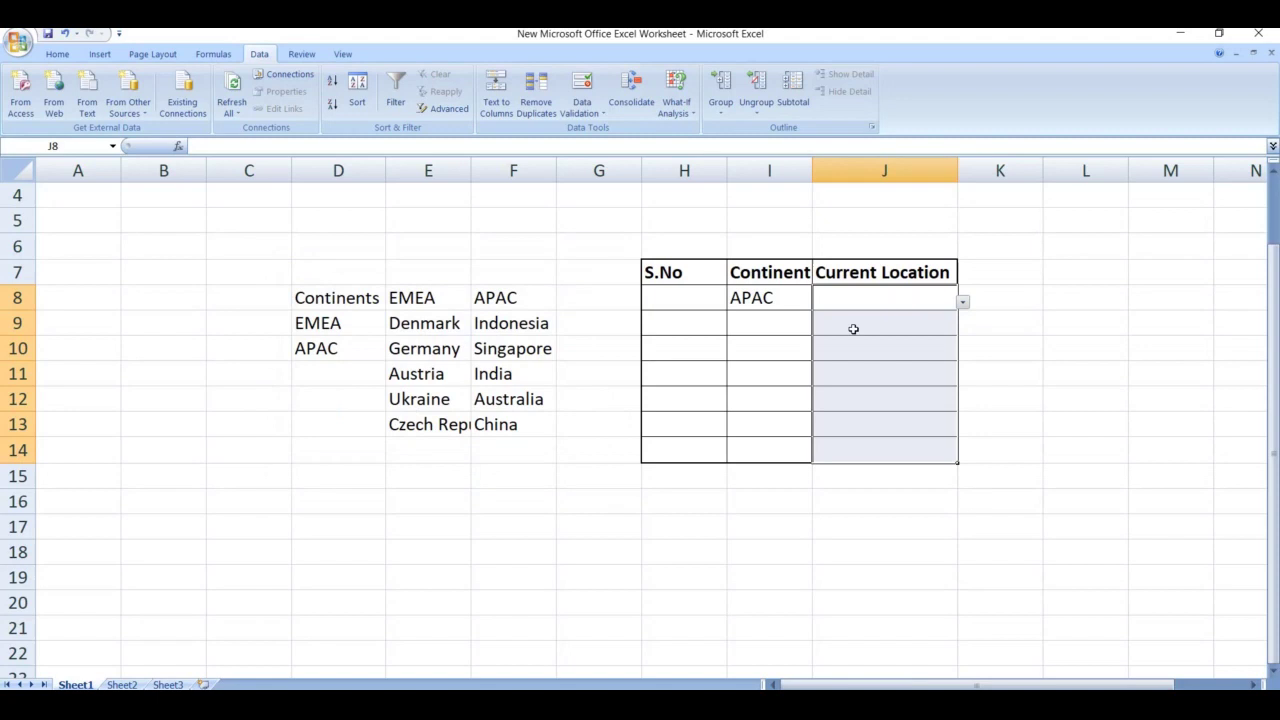
With I8 on APAC, show J8's drop-down listing the APAC countries.
click(965, 303)
click(806, 302)
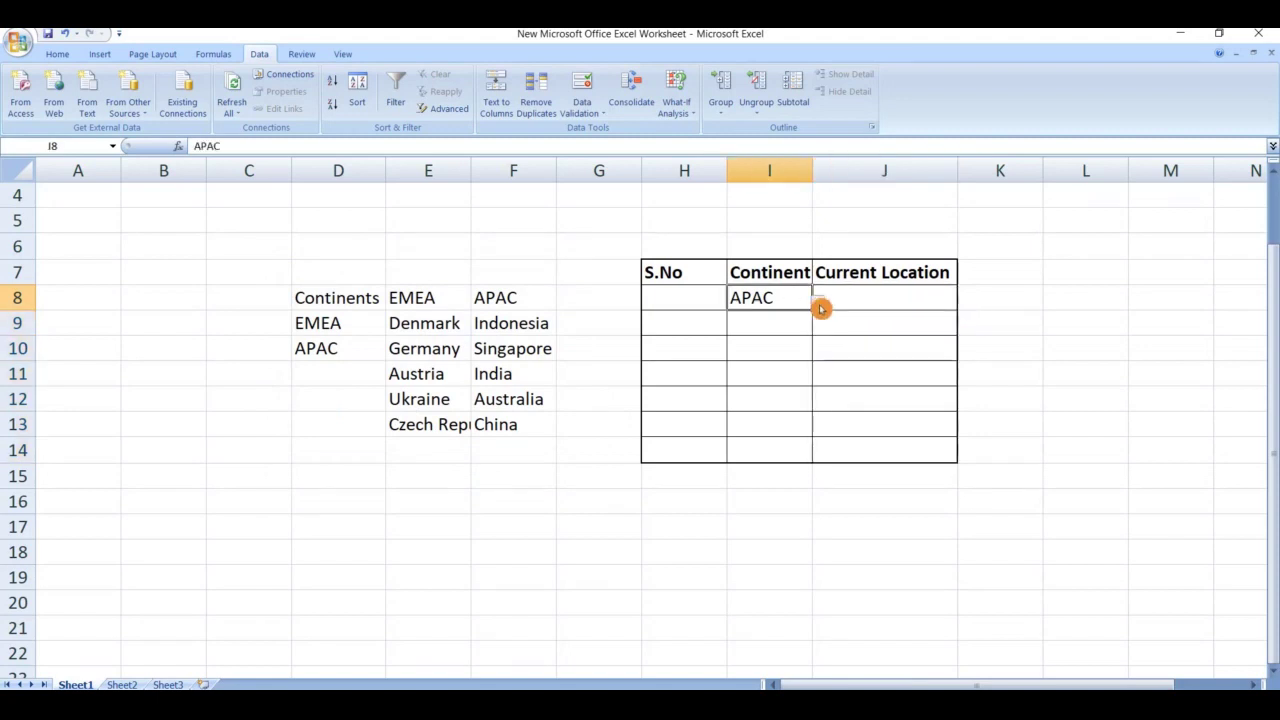
click(820, 309)
click(763, 337)
click(885, 302)
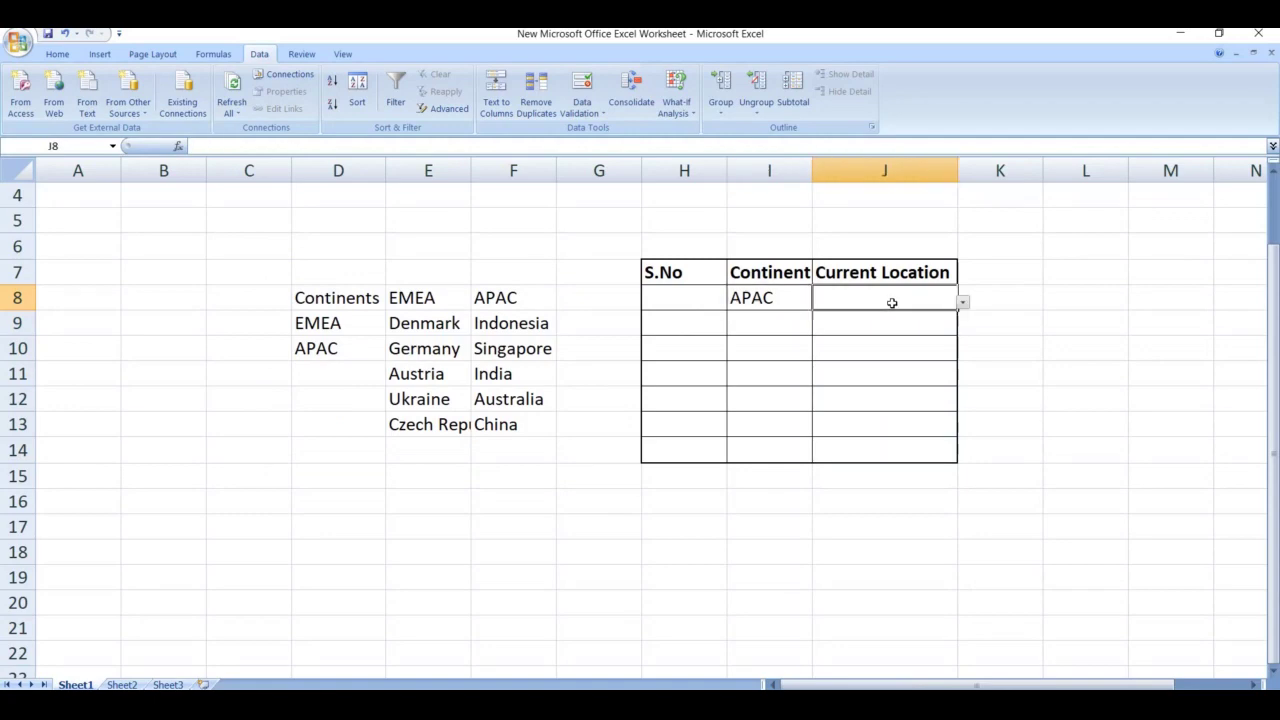
click(965, 308)
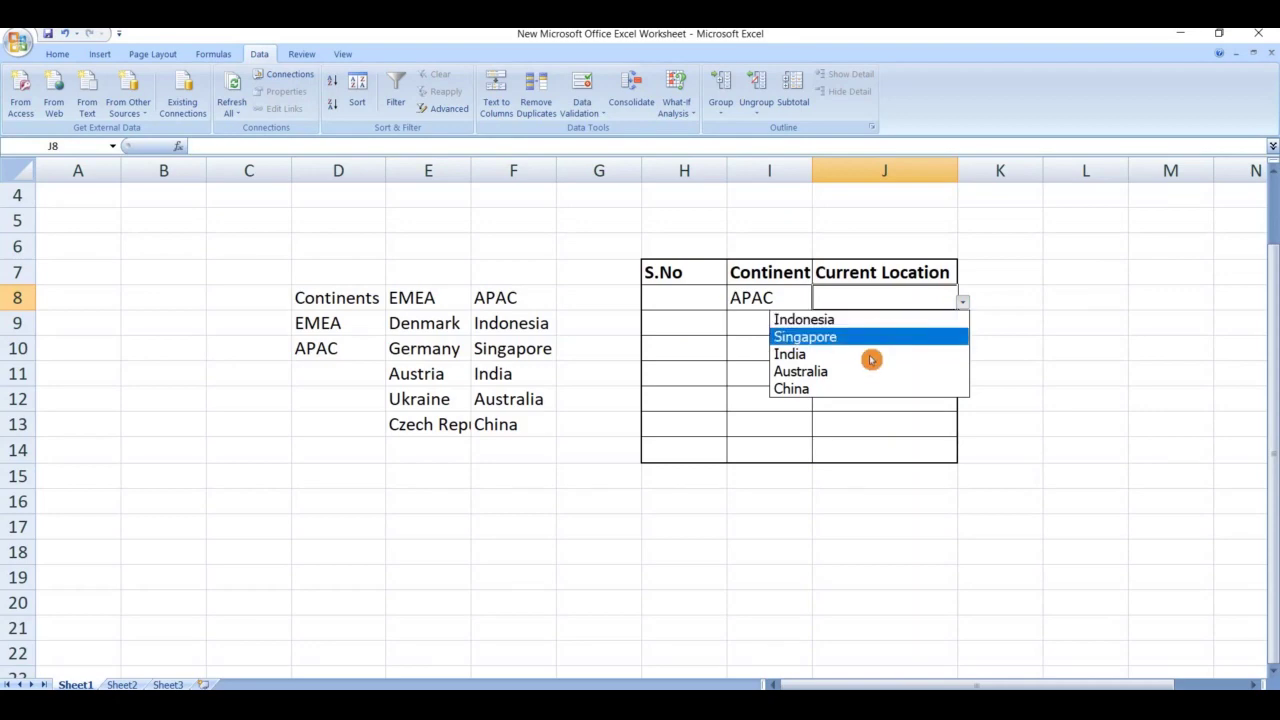
Change I8 to EMEA and check J8 now lists the EMEA countries.
click(756, 300)
click(818, 302)
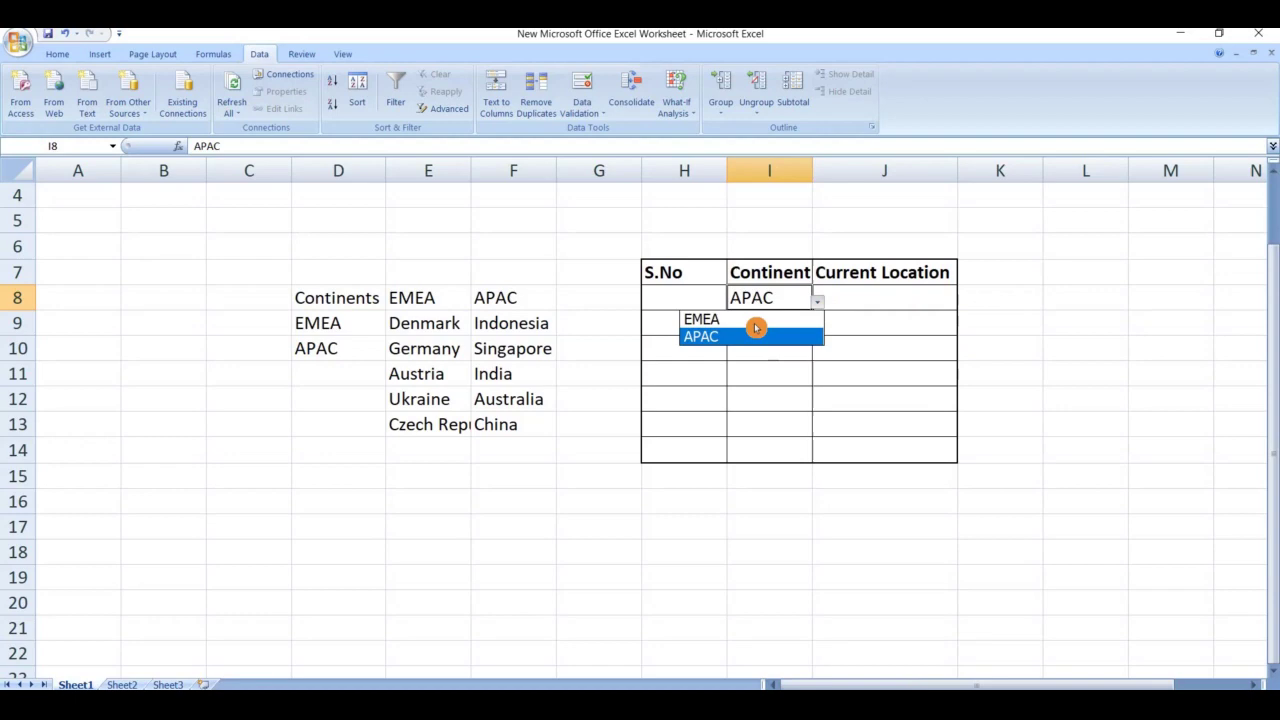
click(750, 319)
click(925, 300)
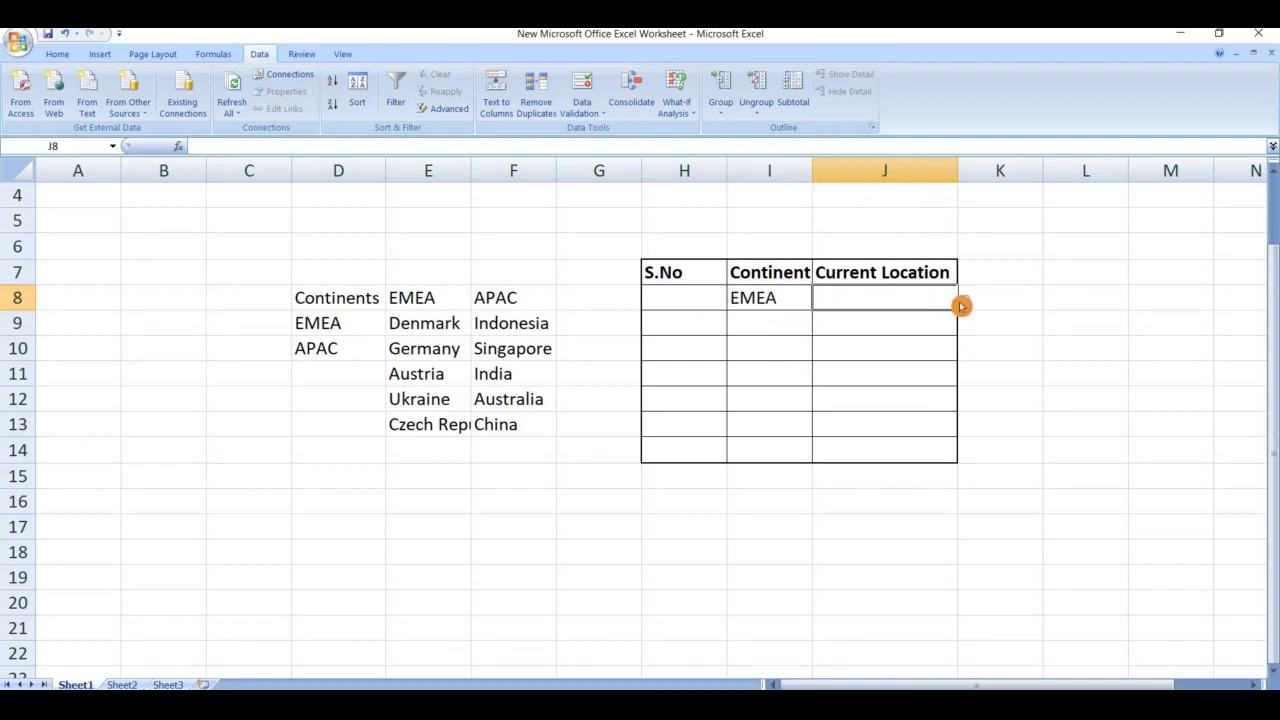
click(961, 304)
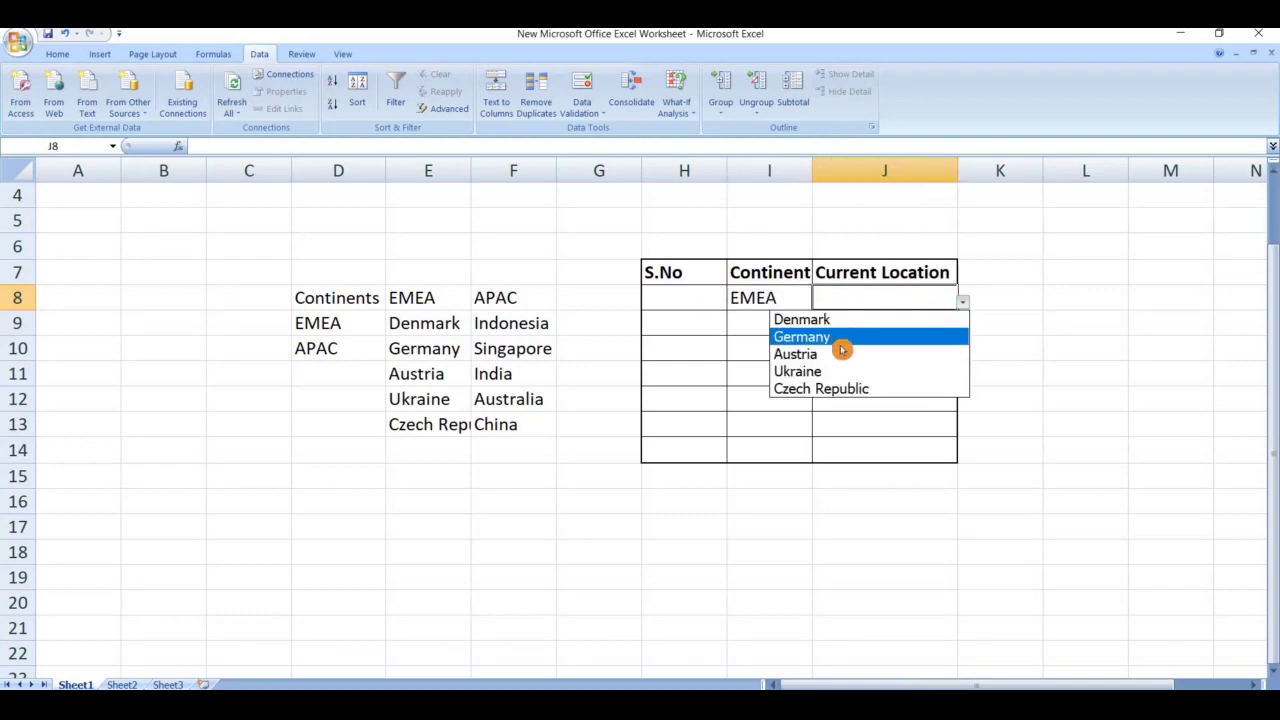